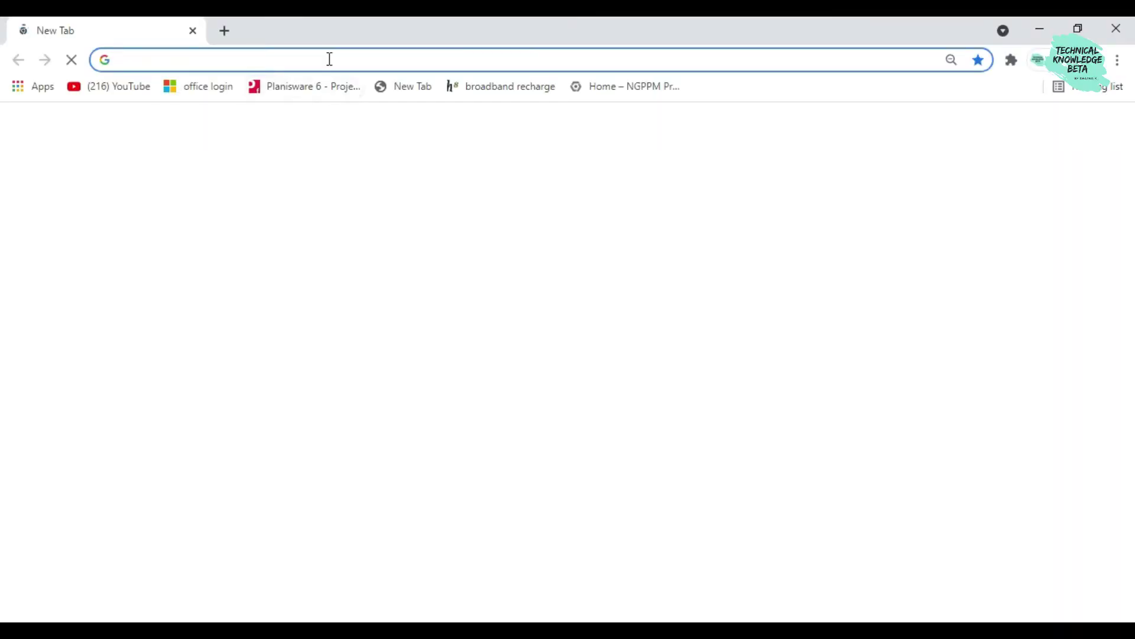
# Search Google for 'alteryx for student' and open the SparkED for Students result from alteryx.com
pyautogui.click(329, 58)
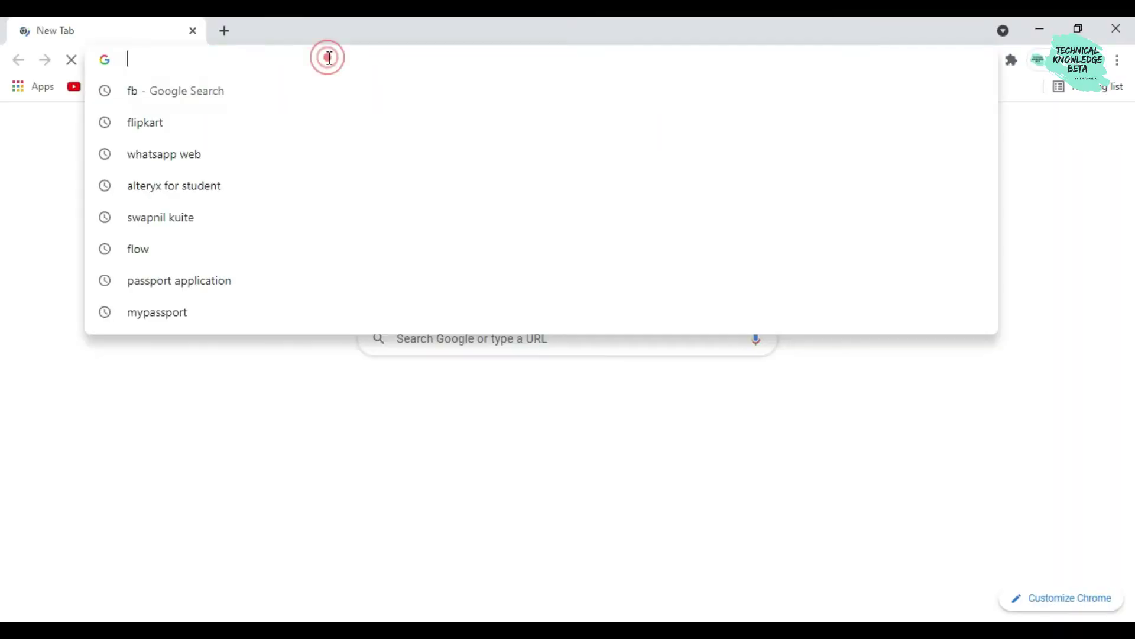
pyautogui.write('alteryx for student')
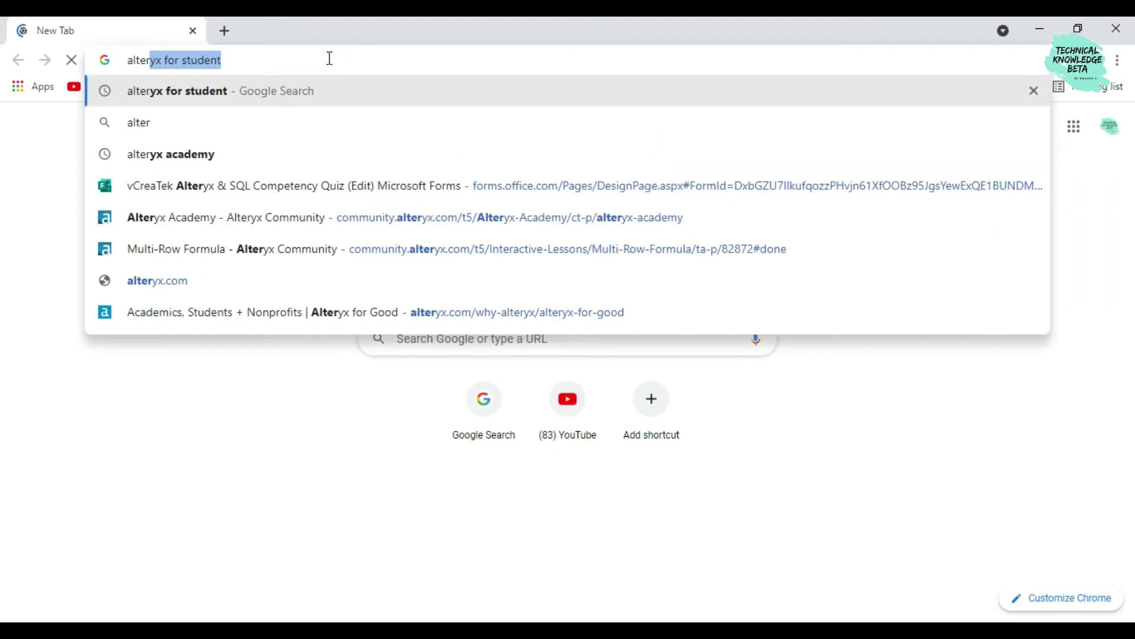
pyautogui.press('Return')
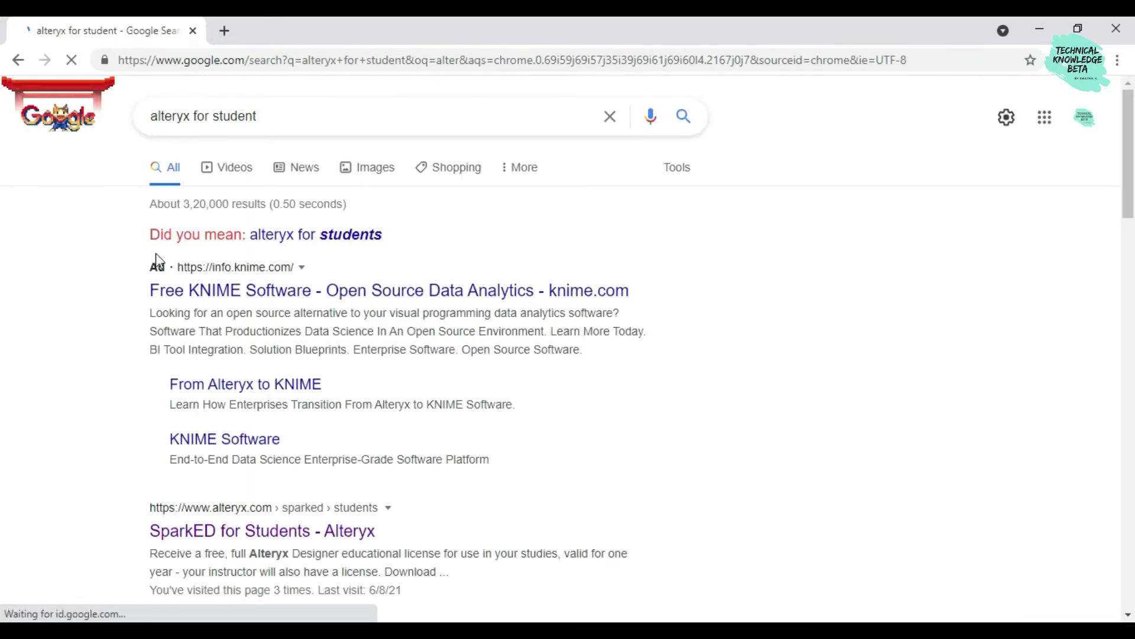
pyautogui.scroll(-1, 264, 379)
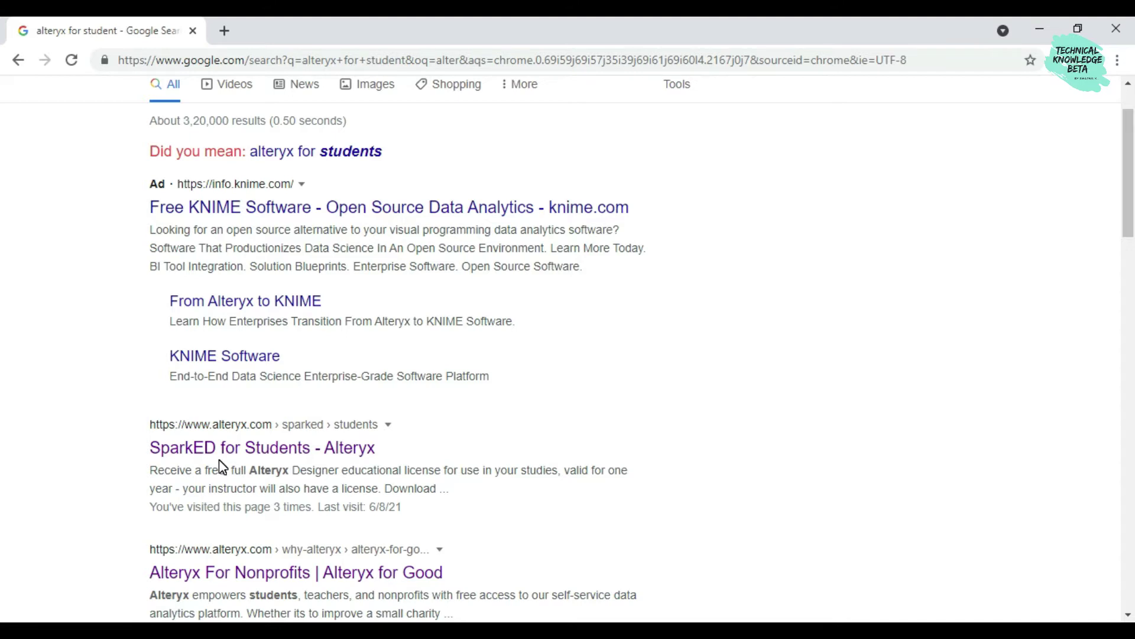
pyautogui.click(189, 455)
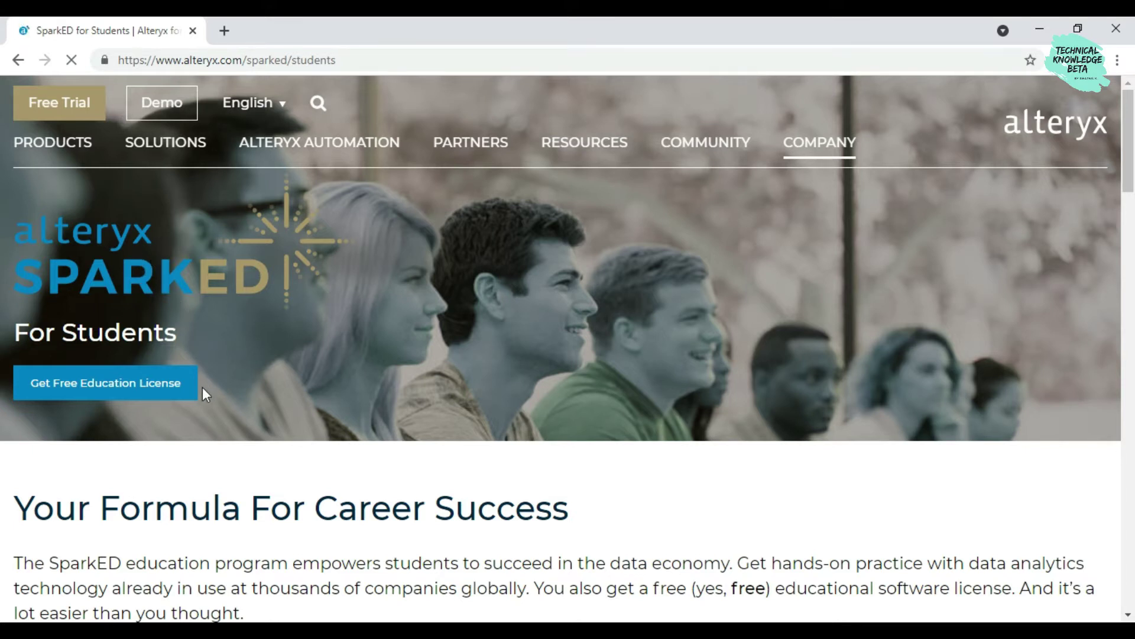
# Show the free education license options and apply as a Higher Ed Student
pyautogui.click(178, 392)
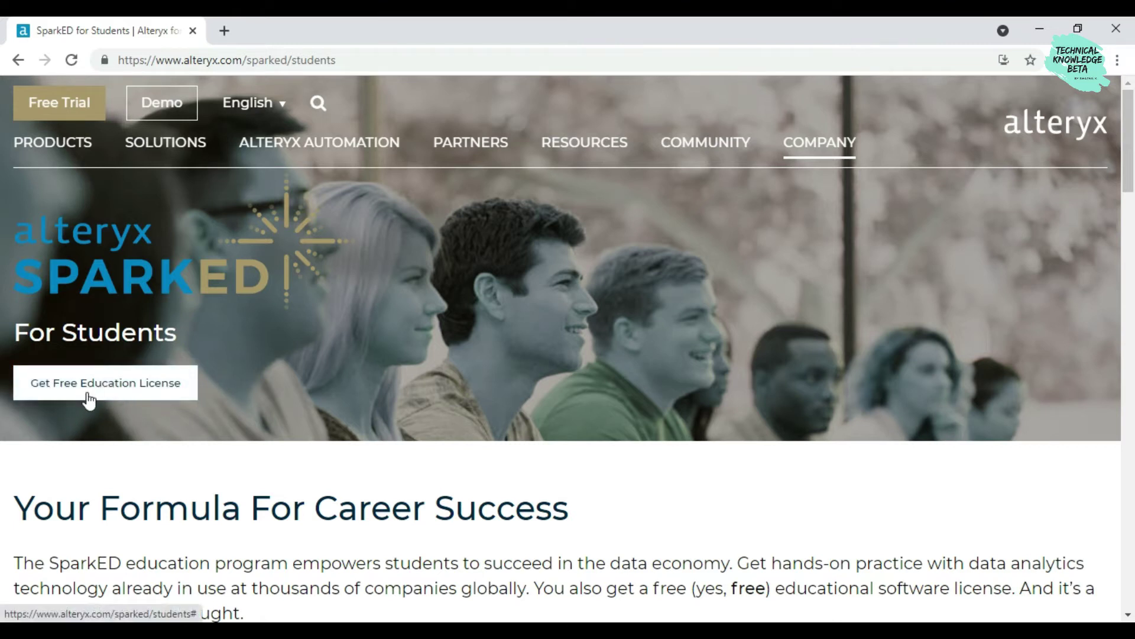
pyautogui.click(126, 382)
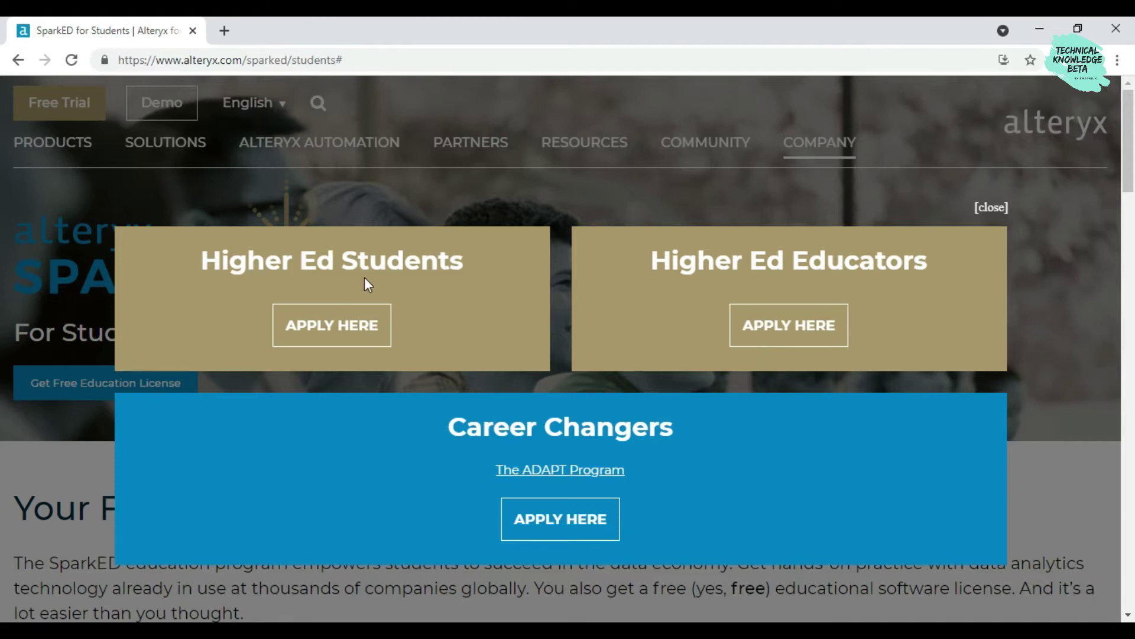
pyautogui.click(318, 338)
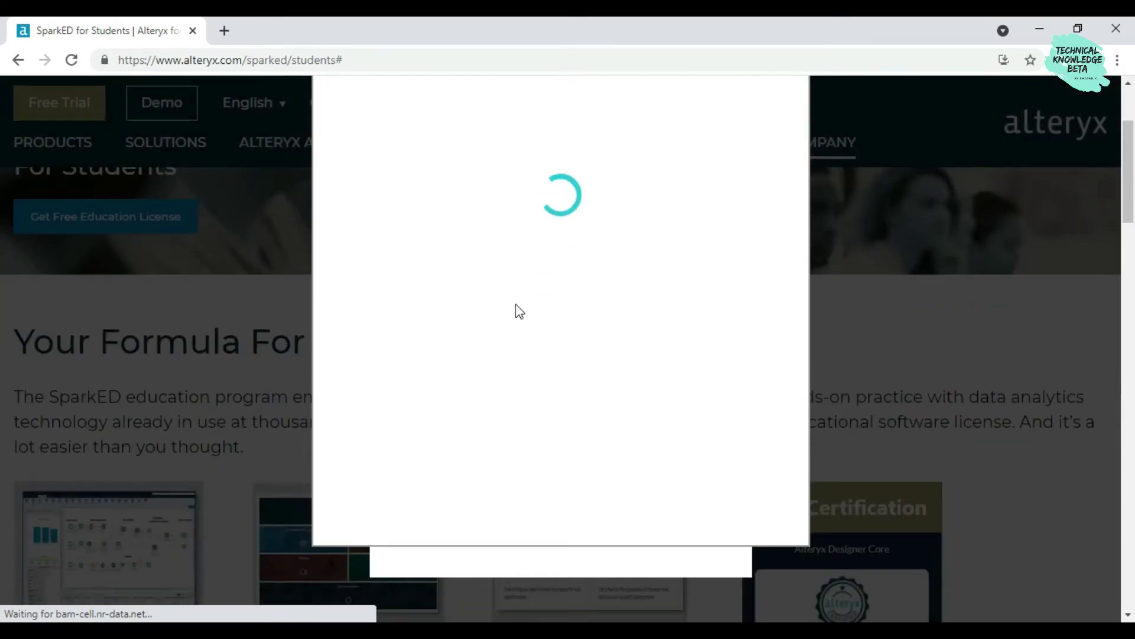
# Clear the preselected country Algeria from the Country field
pyautogui.scroll(-5, 514, 294)
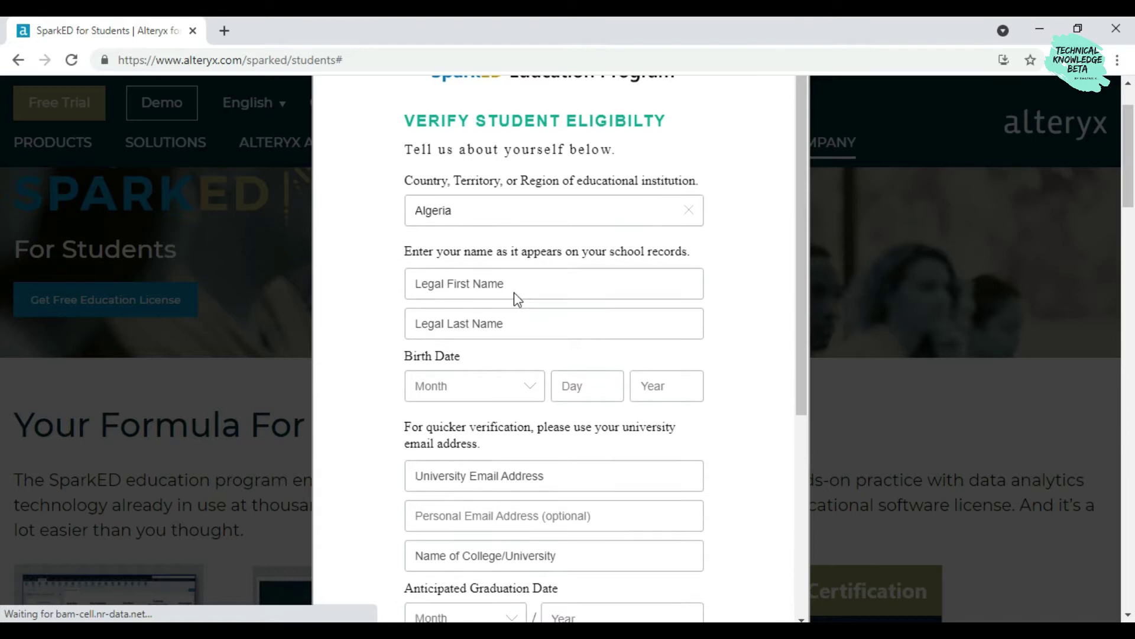
pyautogui.scroll(5, 514, 294)
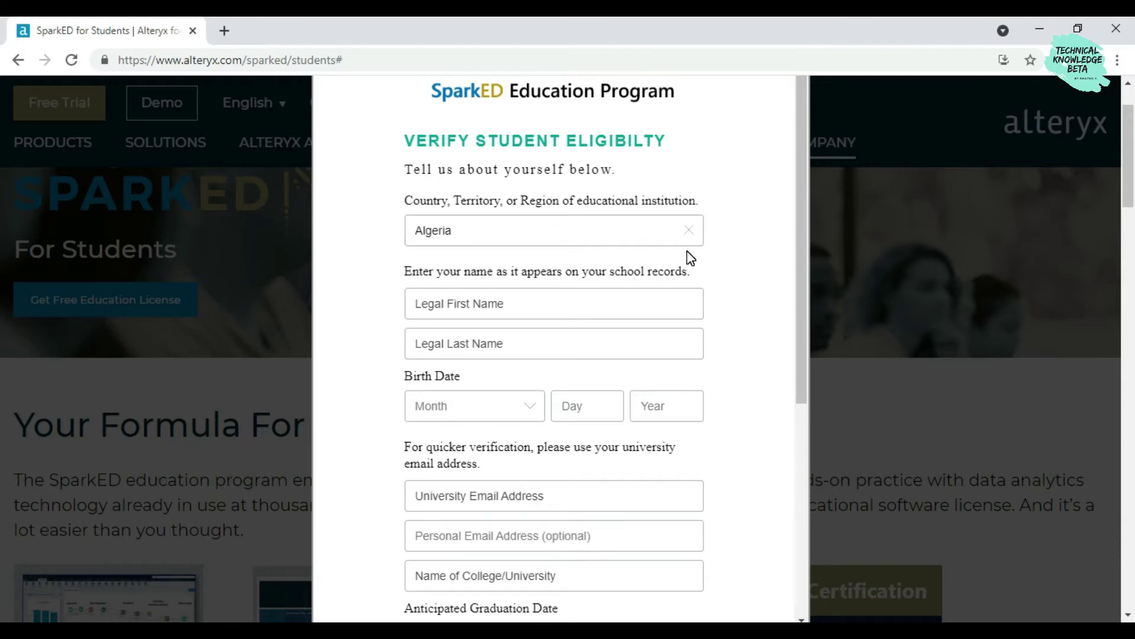
pyautogui.scroll(-2, 681, 255)
pyautogui.scroll(2, 680, 254)
pyautogui.click(688, 230)
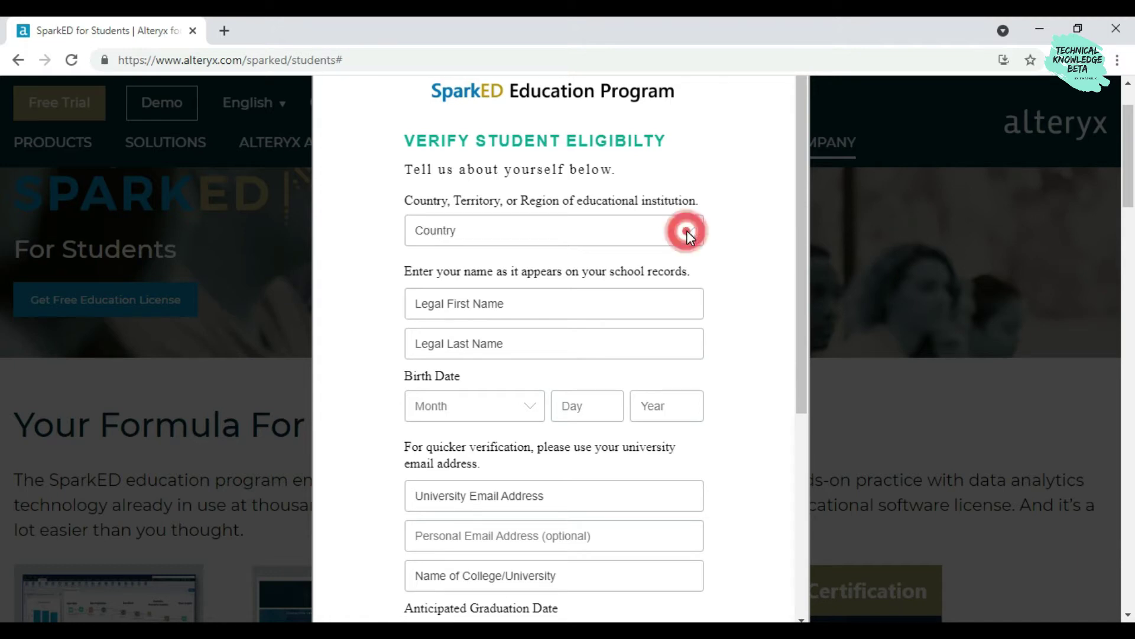
pyautogui.click(681, 238)
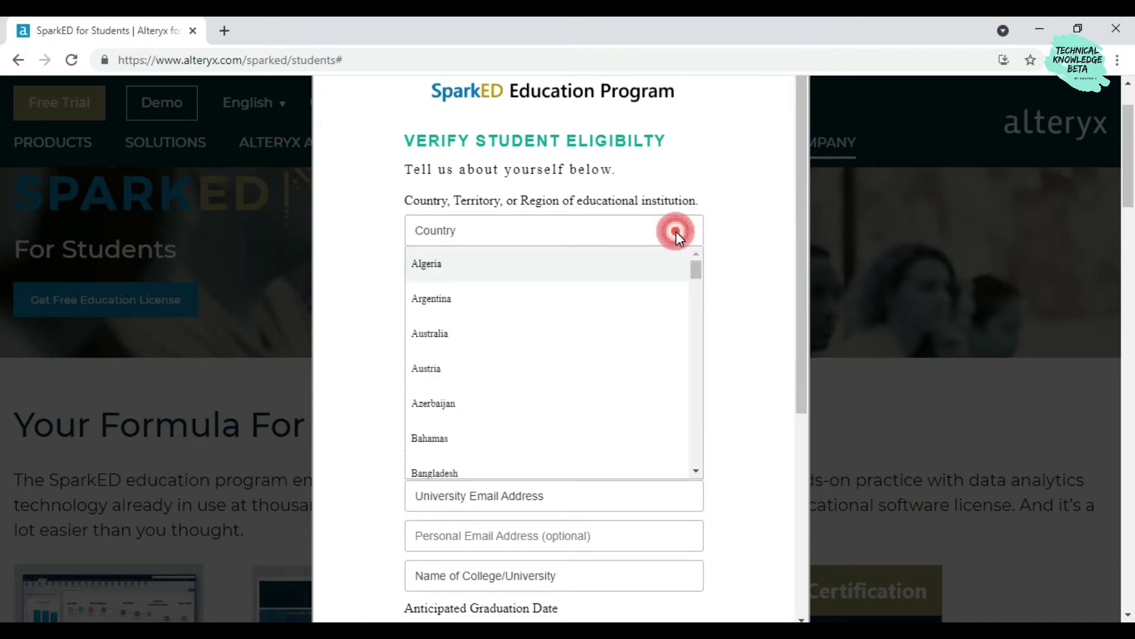
pyautogui.click(728, 182)
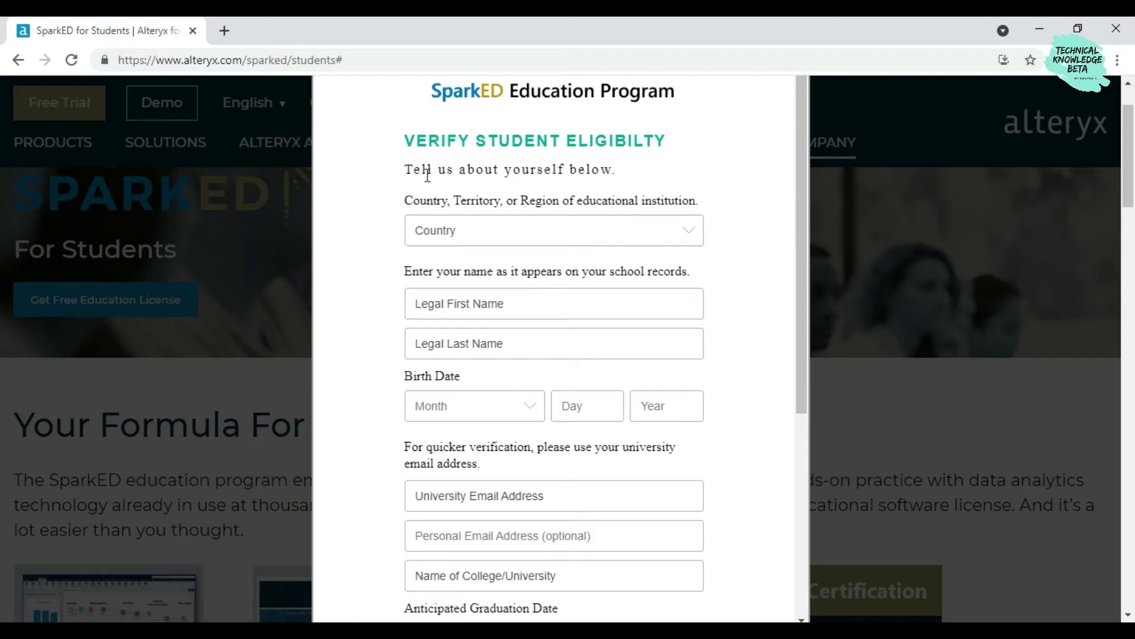
# Select India as the country of the educational institution
pyautogui.scroll(-5, 541, 156)
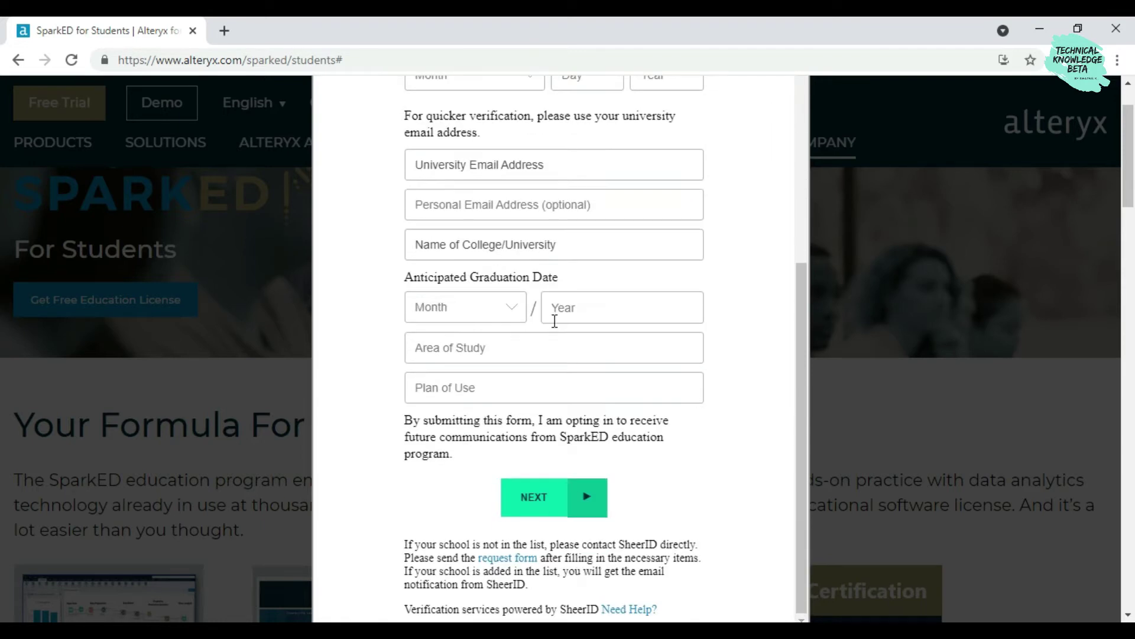
pyautogui.scroll(4, 563, 299)
pyautogui.click(693, 156)
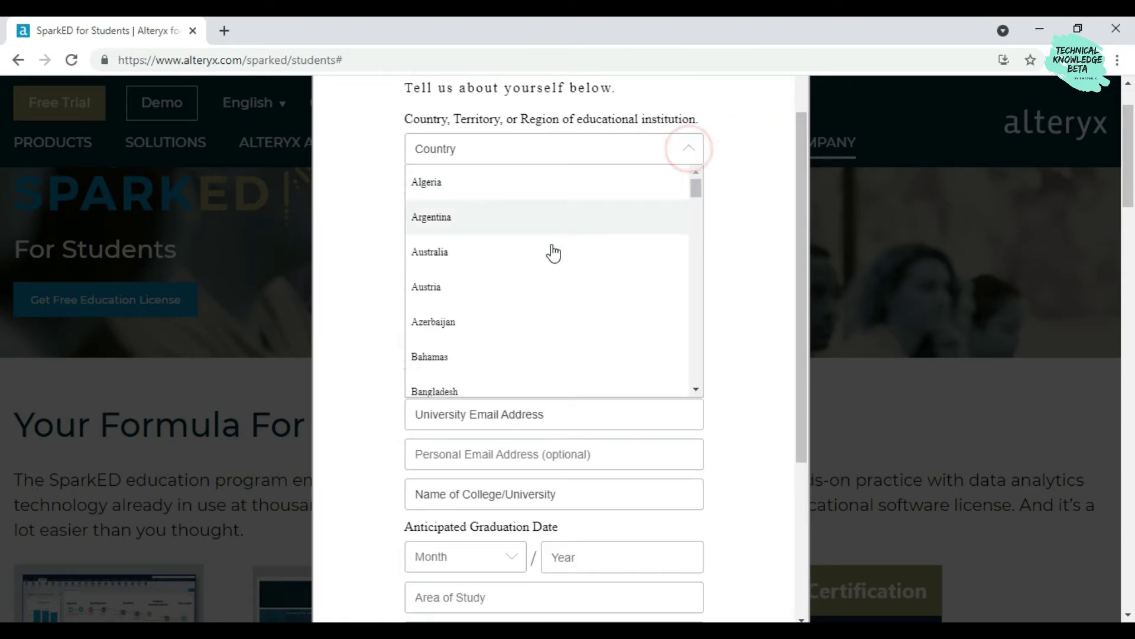
pyautogui.scroll(3, 547, 293)
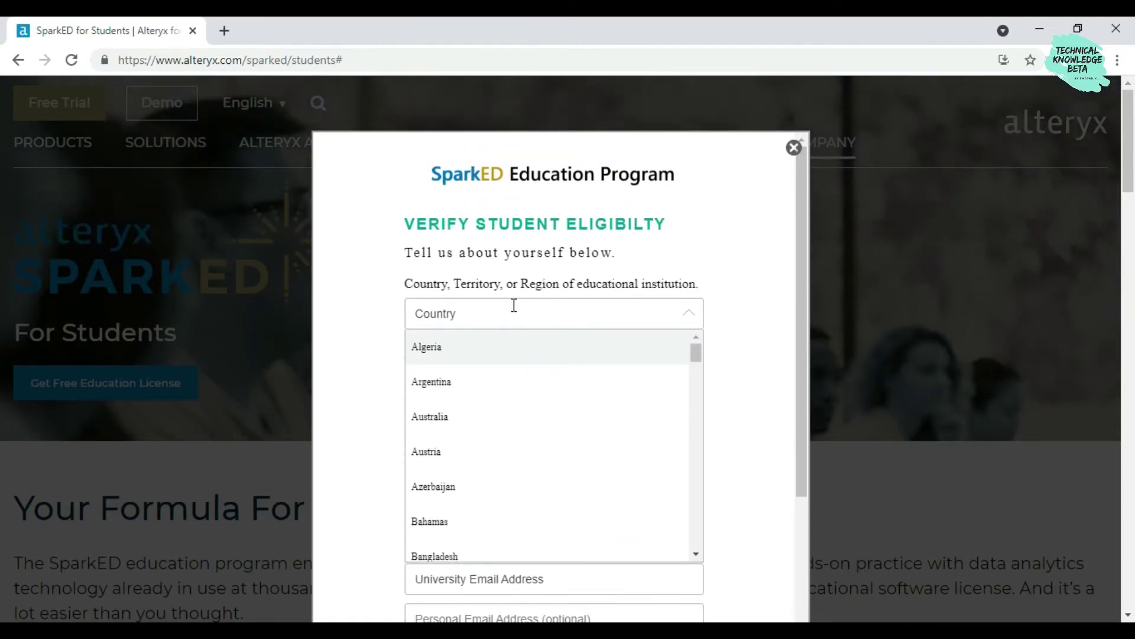
pyautogui.click(500, 316)
pyautogui.scroll(-4, 407, 475)
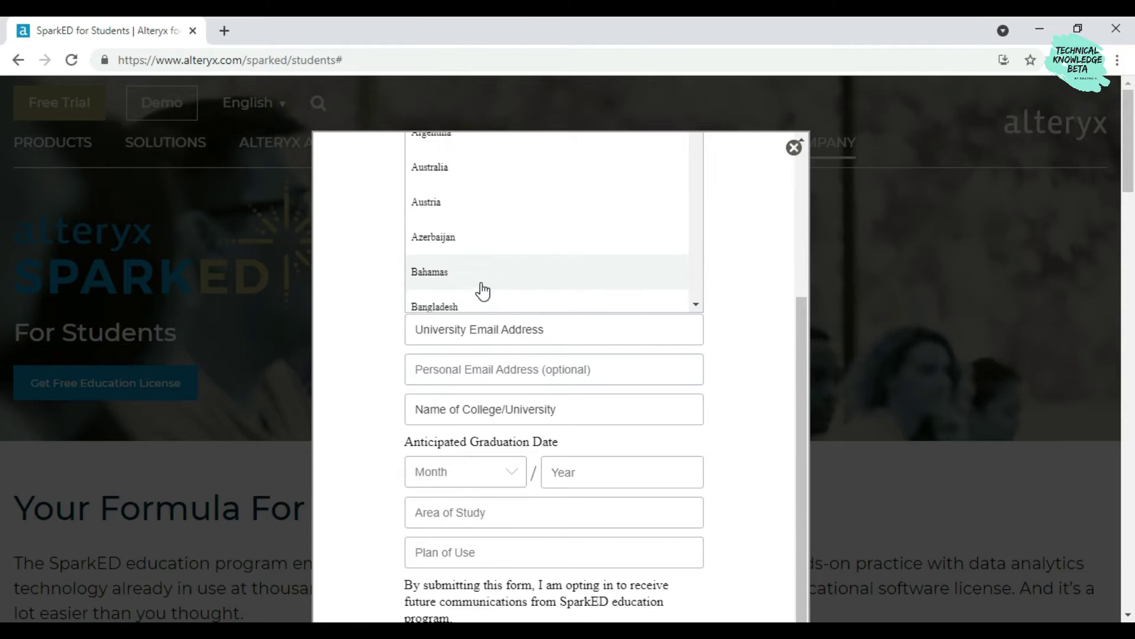
pyautogui.scroll(3, 474, 274)
pyautogui.scroll(-10, 490, 354)
pyautogui.scroll(-10, 484, 352)
pyautogui.scroll(5, 480, 352)
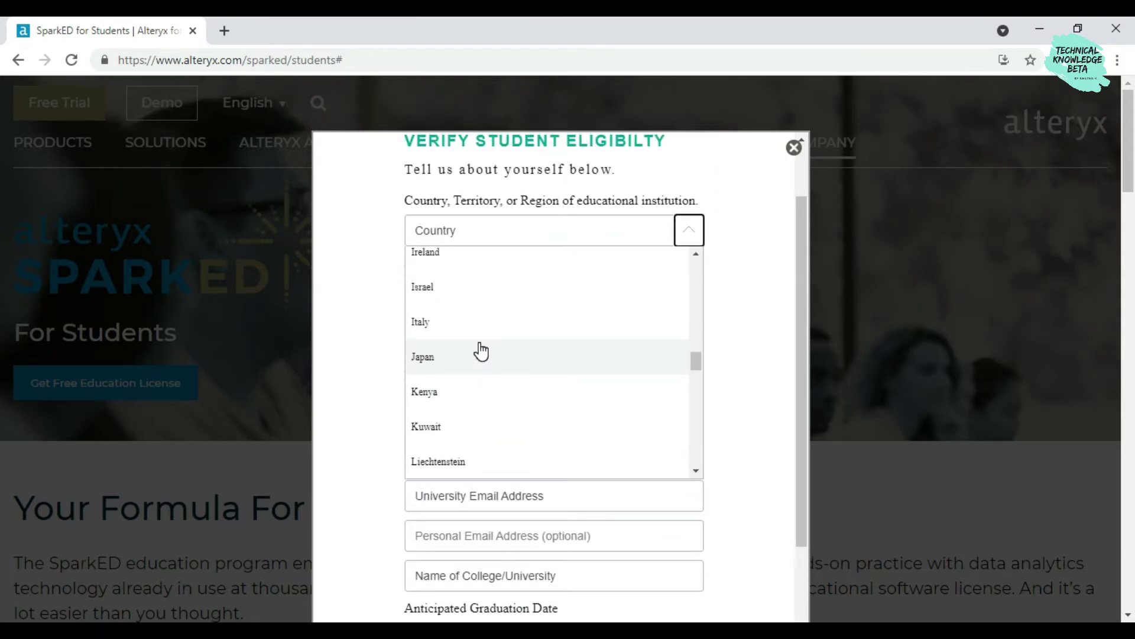
pyautogui.scroll(3, 479, 351)
pyautogui.click(472, 349)
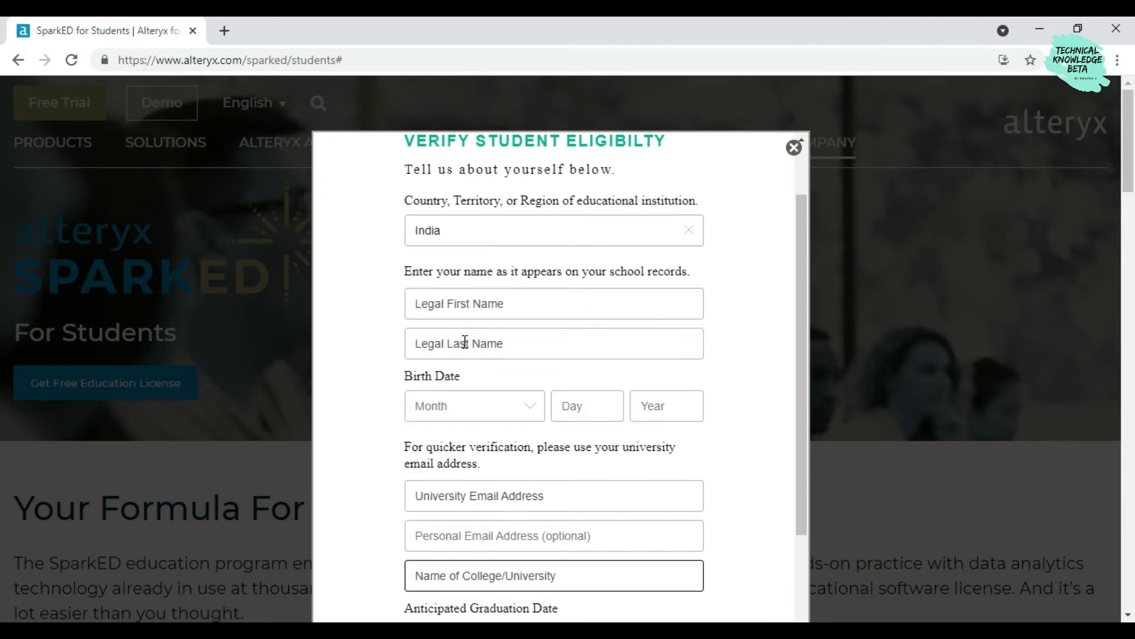
# Enter the student's legal first and last names
pyautogui.click(495, 306)
pyautogui.press('Tab')
pyautogui.press('Tab')
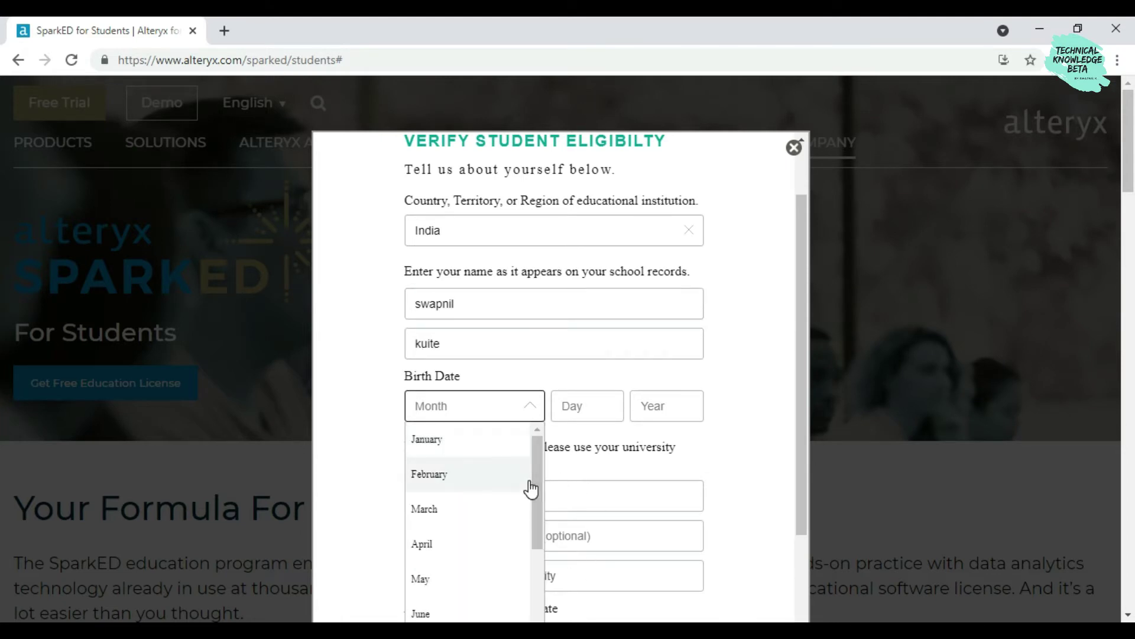
pyautogui.moveTo(537, 481); pyautogui.dragTo(537, 500)
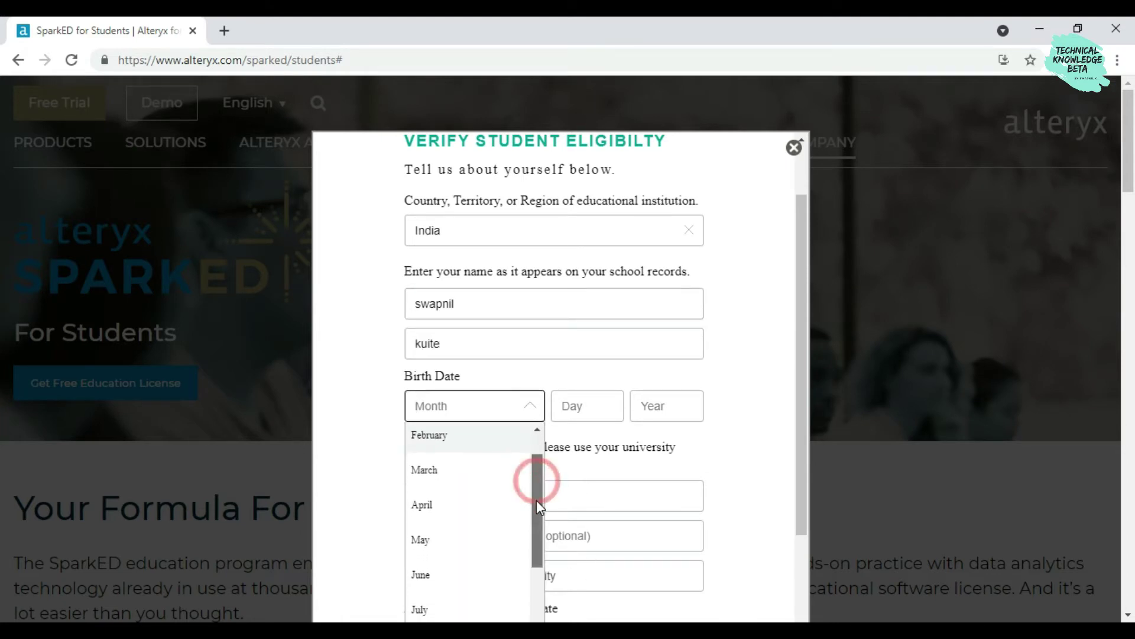
pyautogui.click(445, 506)
pyautogui.click(585, 411)
pyautogui.write('7')
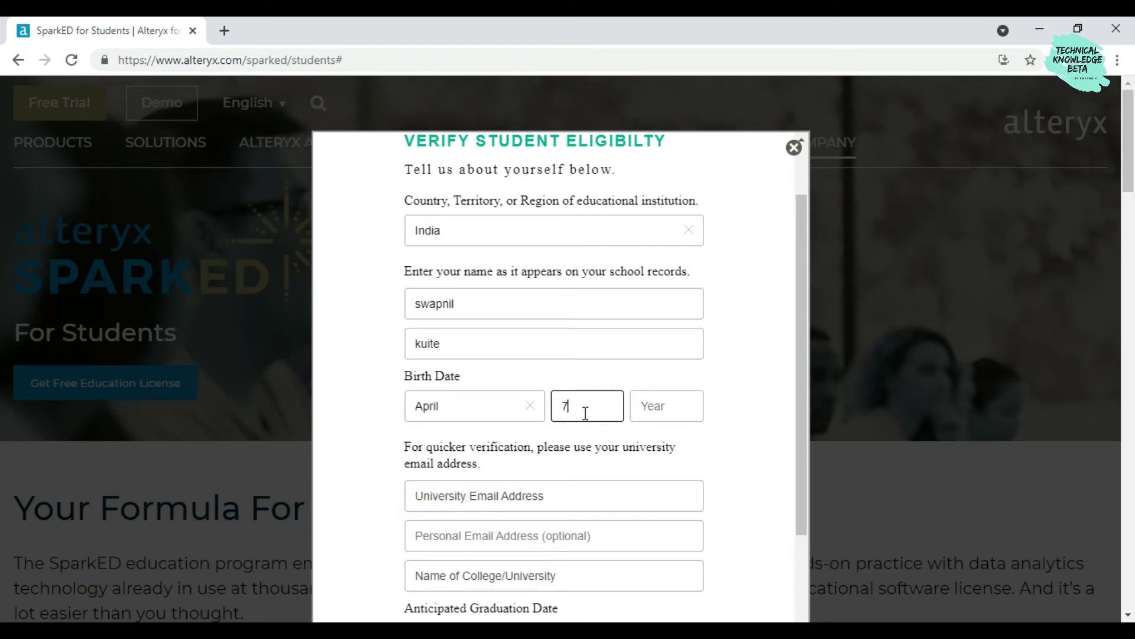
pyautogui.click(644, 407)
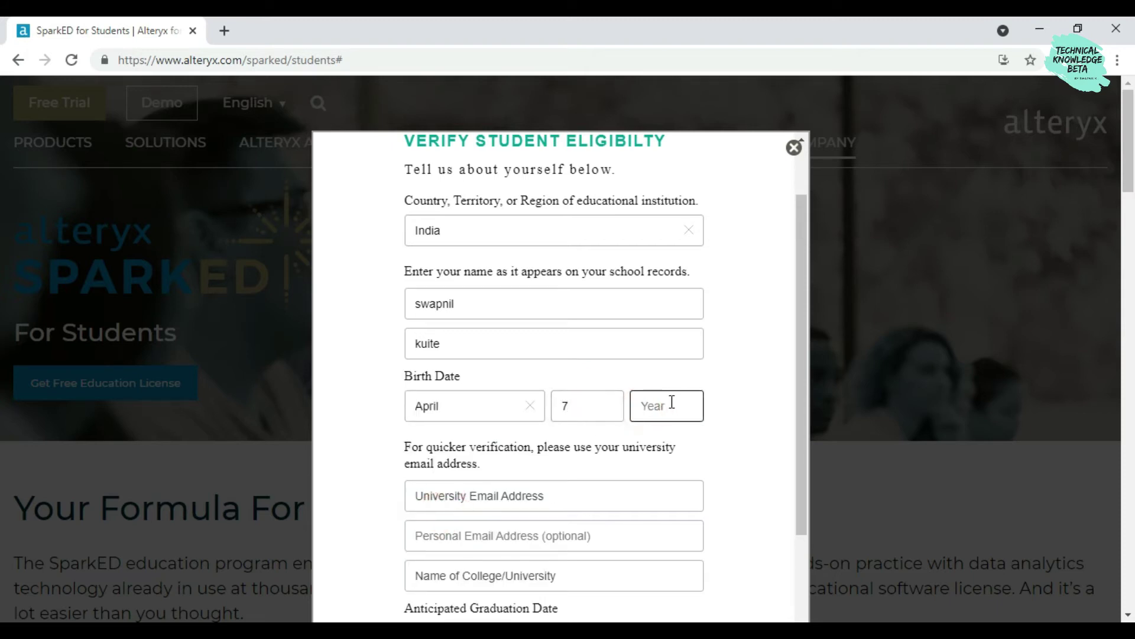
pyautogui.write('1996')
pyautogui.click(757, 358)
pyautogui.scroll(-1, 462, 495)
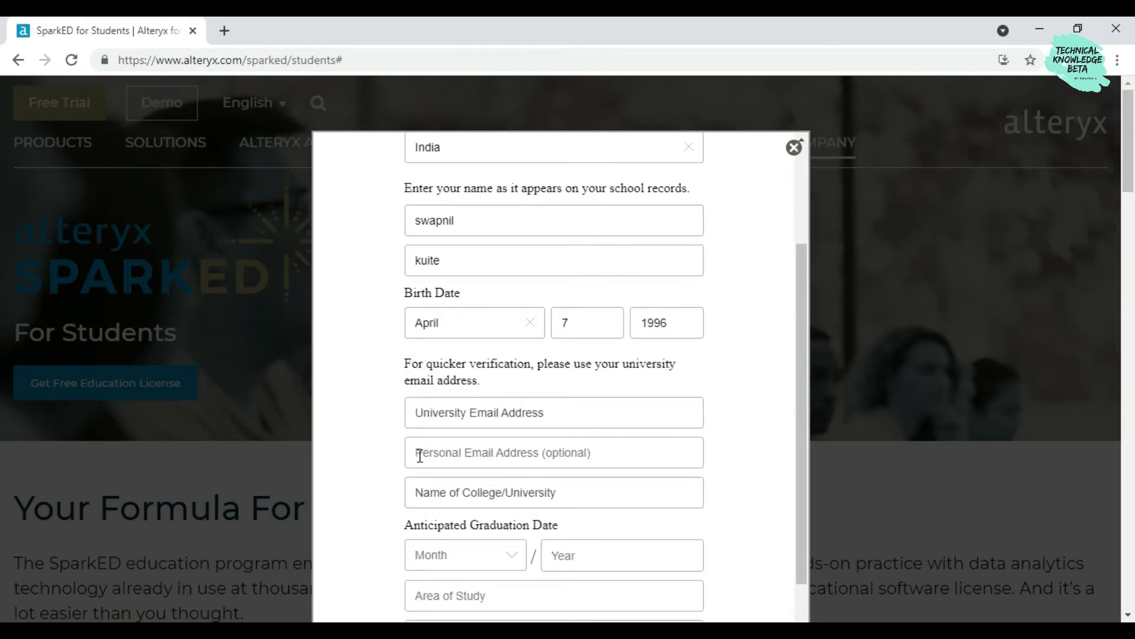
# Enter the student's university email address
pyautogui.click(460, 418)
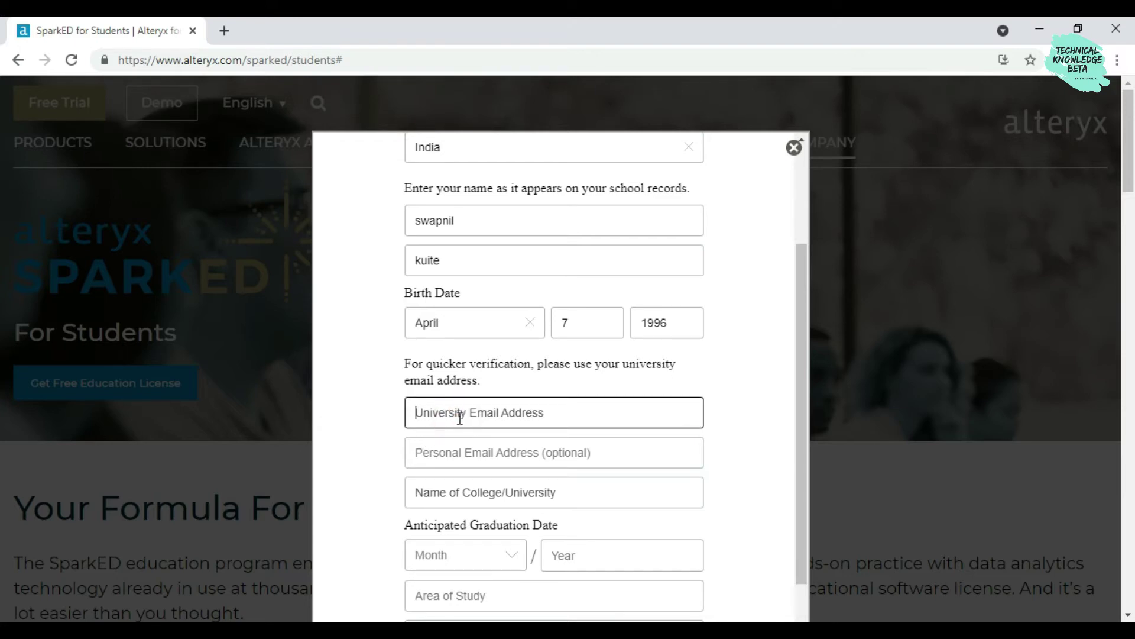
pyautogui.click(480, 457)
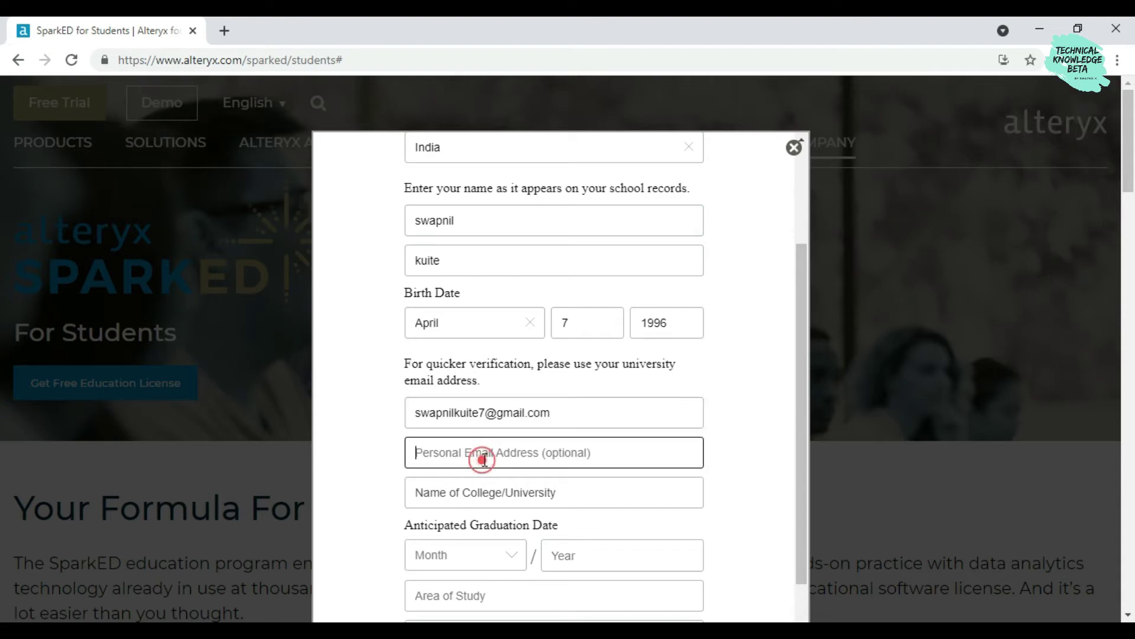
pyautogui.scroll(-1, 532, 467)
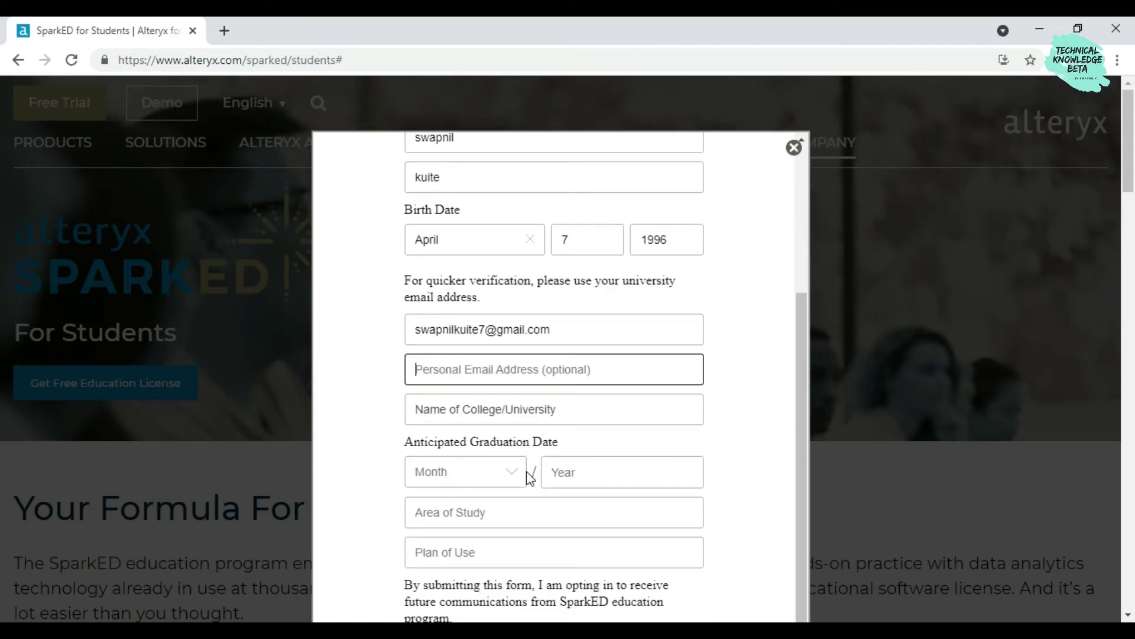
# Search the college name field, trying spellings such as 'sant gadge'
pyautogui.click(536, 412)
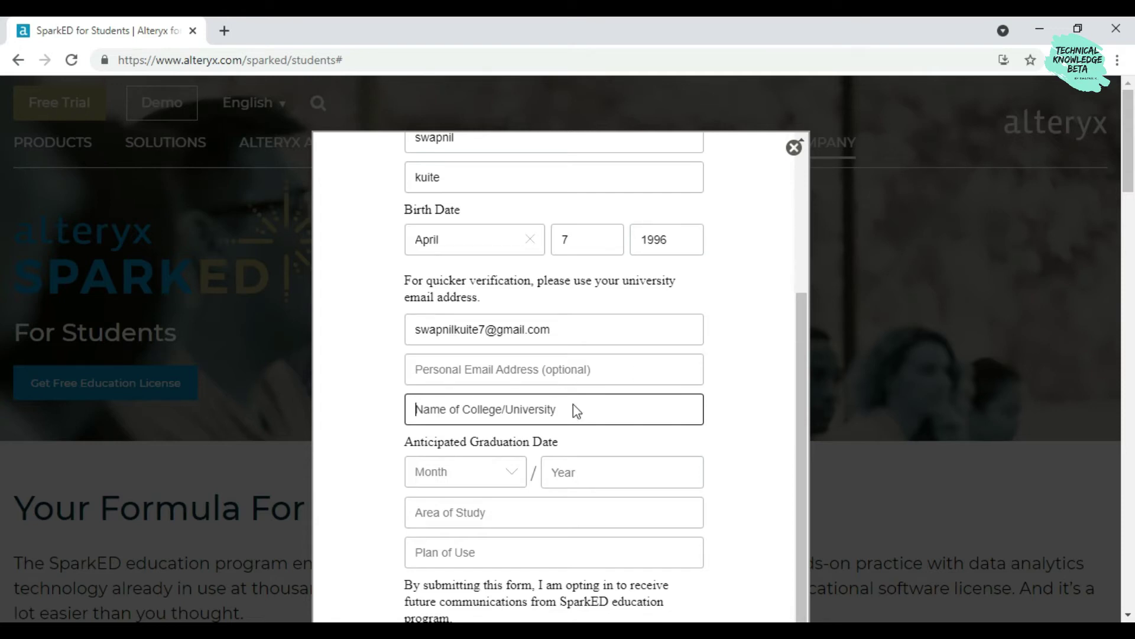
pyautogui.click(533, 414)
pyautogui.click(525, 409)
pyautogui.click(524, 408)
pyautogui.write('shegao')
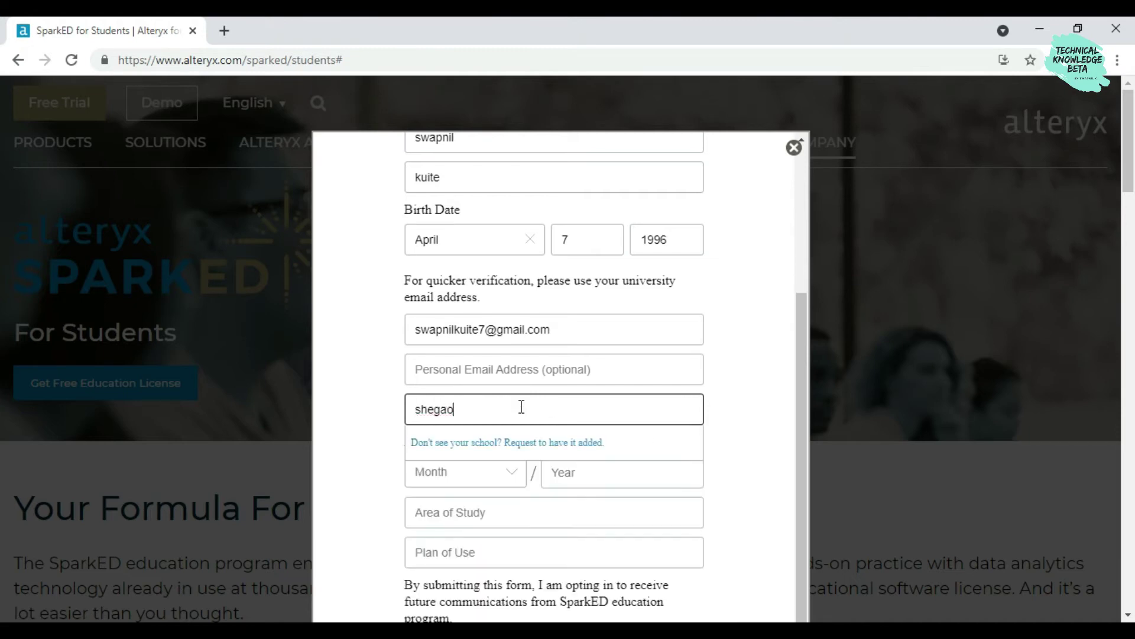
pyautogui.press('BackSpace')
pyautogui.press('BackSpace')
pyautogui.press('BackSpace')
pyautogui.press('BackSpace')
pyautogui.press('BackSpace')
pyautogui.press('BackSpace')
pyautogui.write('sant gadge')
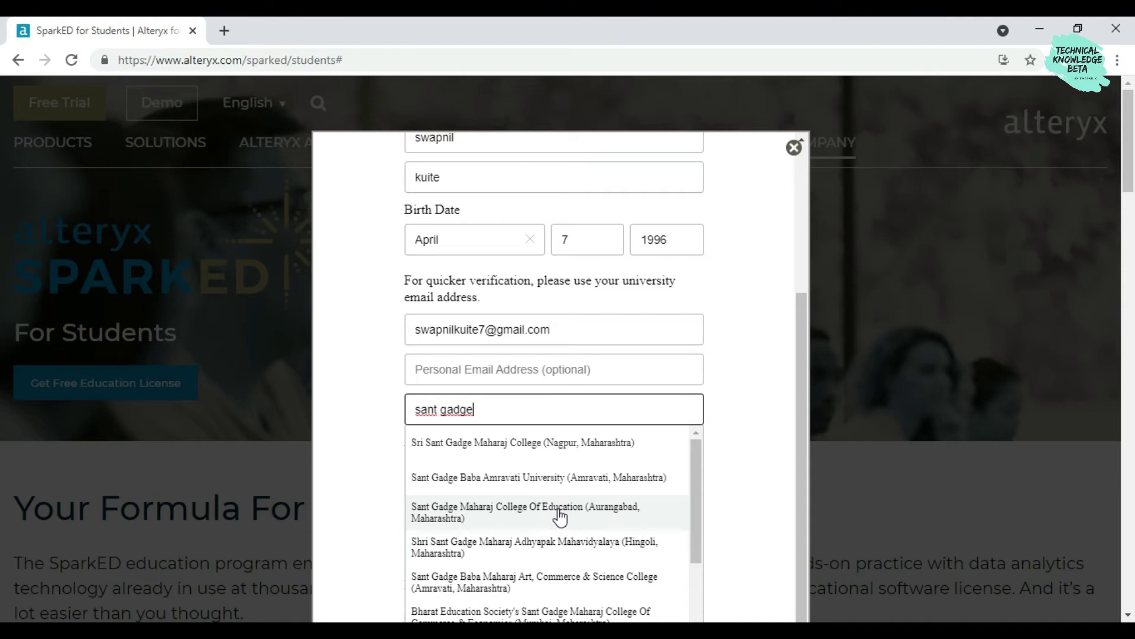
pyautogui.scroll(-1, 560, 517)
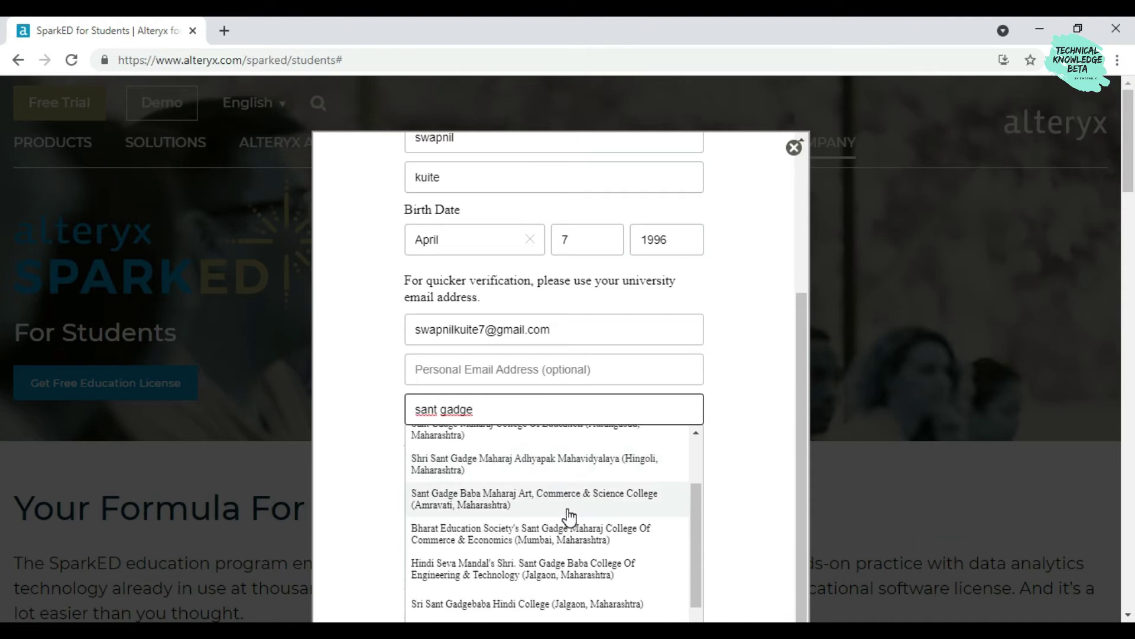
pyautogui.scroll(-3, 569, 517)
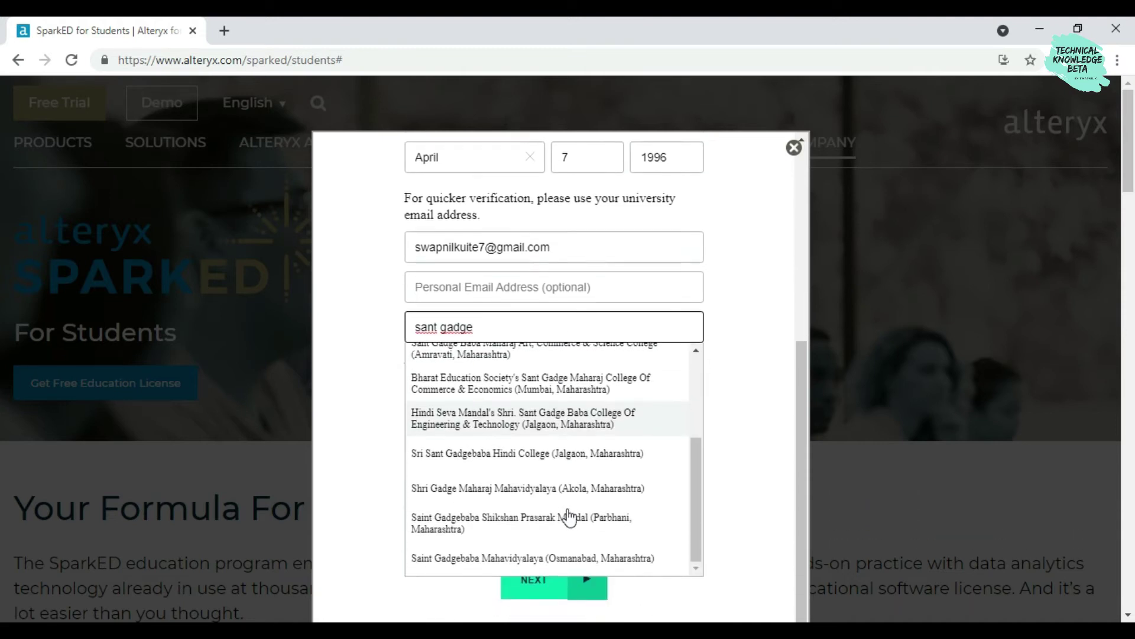
pyautogui.click(697, 493)
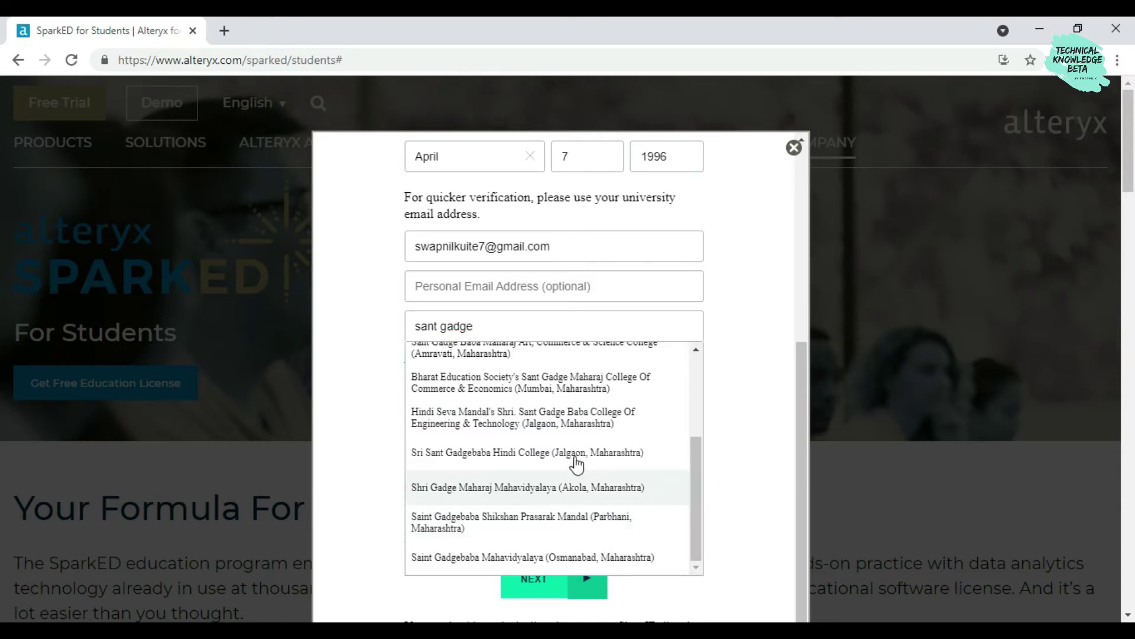
pyautogui.scroll(1, 532, 385)
# Refine the search to 'sant gajanan mahar' and choose Shri Sant Gajanan Maharaj Engineering College
pyautogui.click(499, 330)
pyautogui.press('BackSpace')
pyautogui.press('BackSpace')
pyautogui.press('BackSpace')
pyautogui.press('BackSpace')
pyautogui.press('BackSpace')
pyautogui.press('BackSpace')
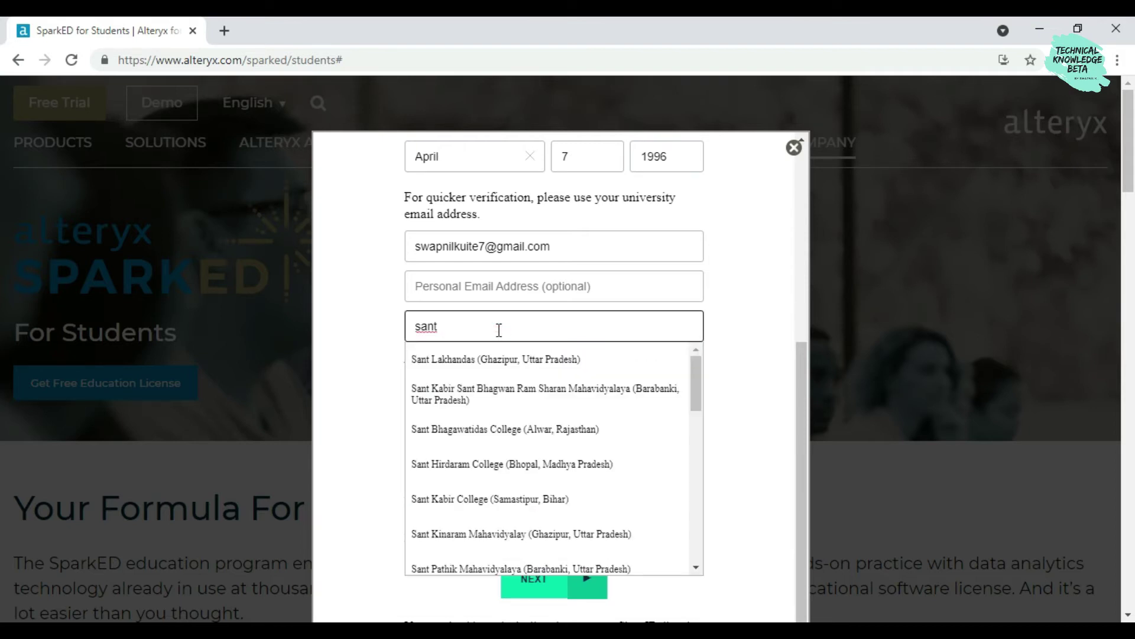
pyautogui.write('gajanan')
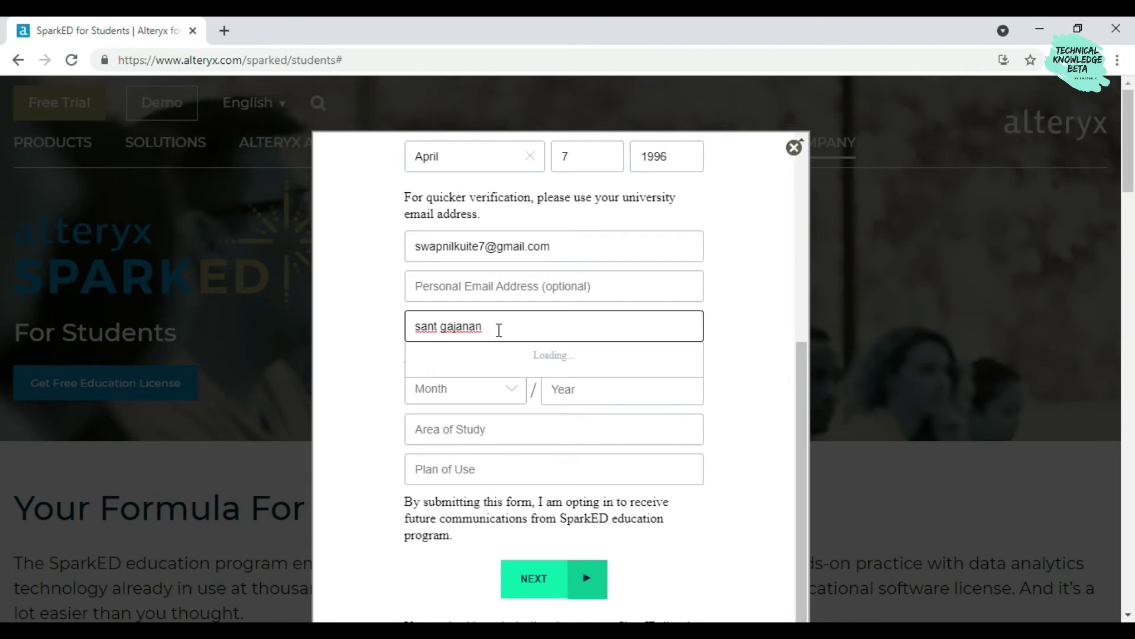
pyautogui.write('mahar')
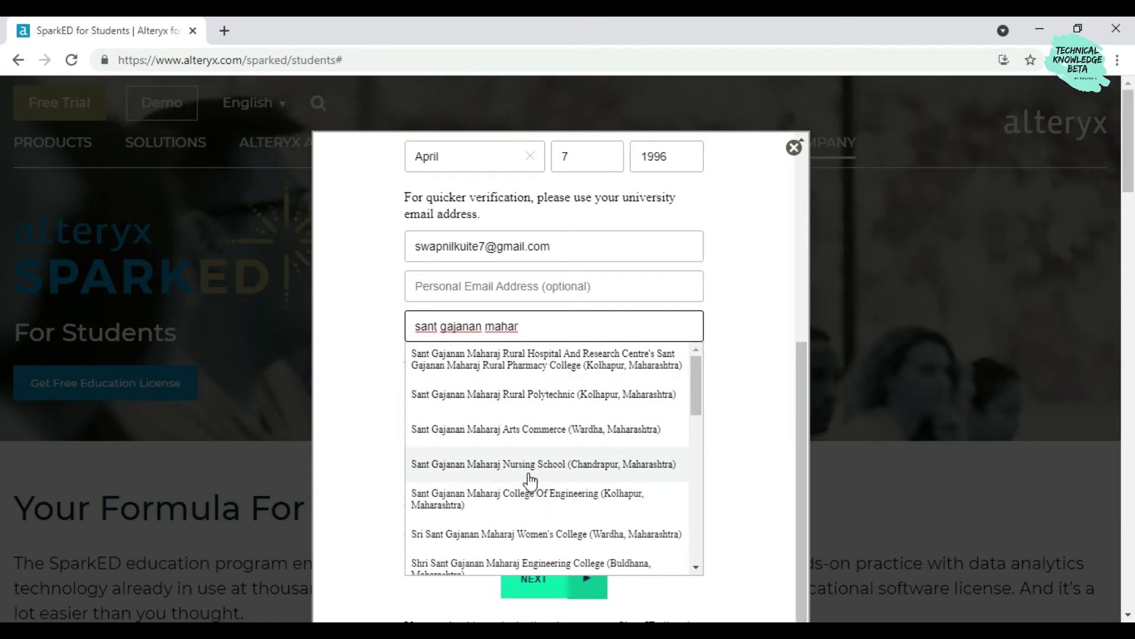
pyautogui.scroll(-2, 529, 476)
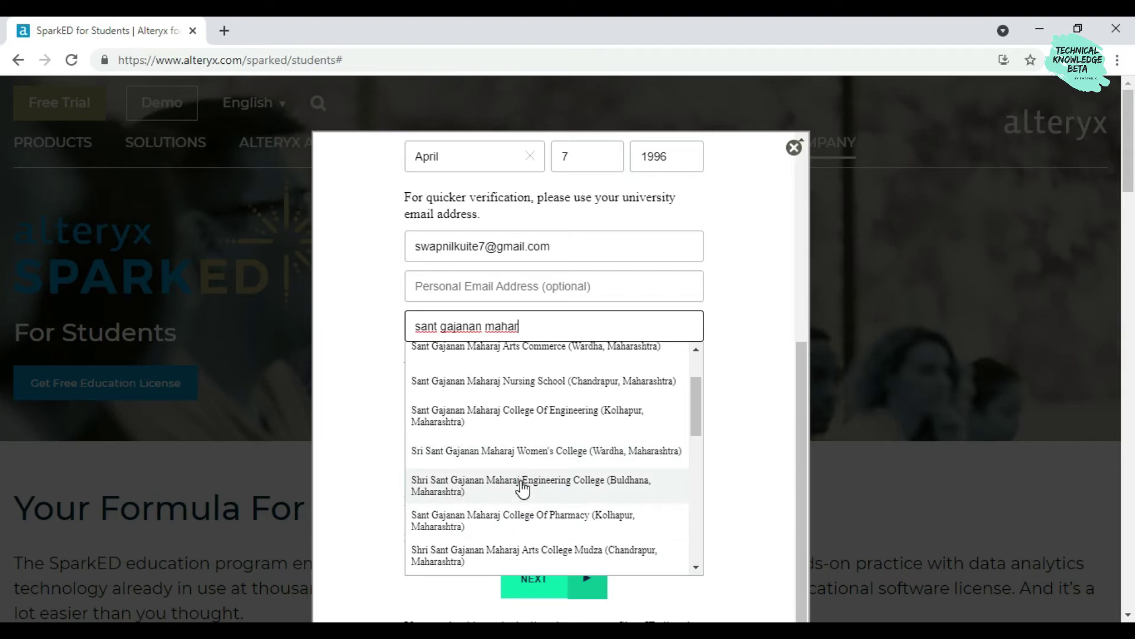
pyautogui.click(522, 488)
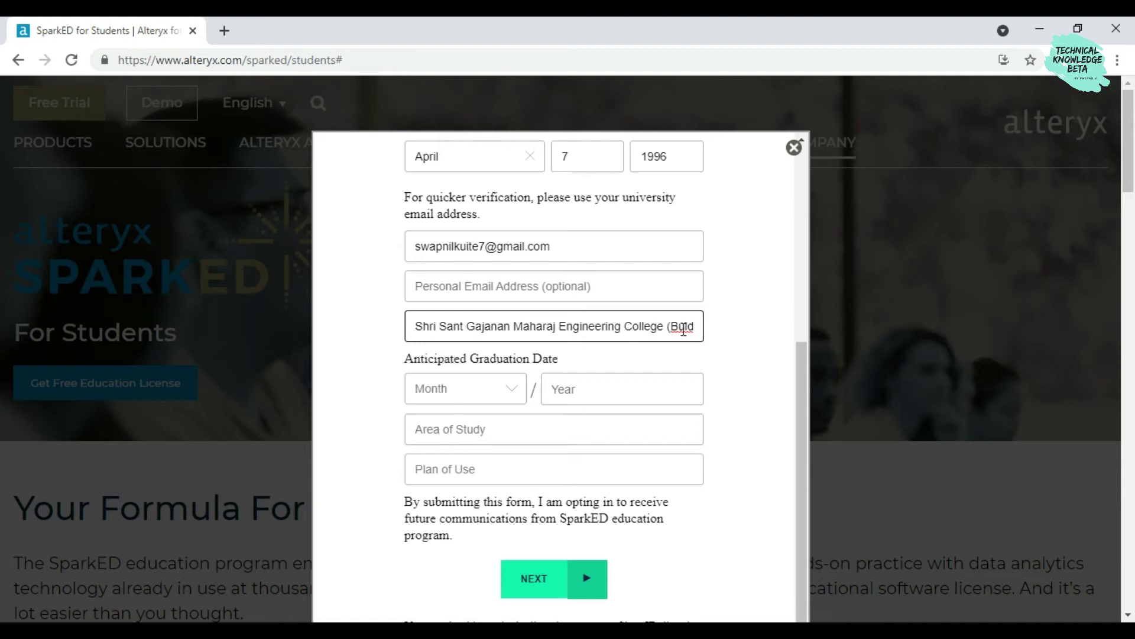
# Set the graduation month to July, replacing a mistakenly chosen January
pyautogui.click(481, 388)
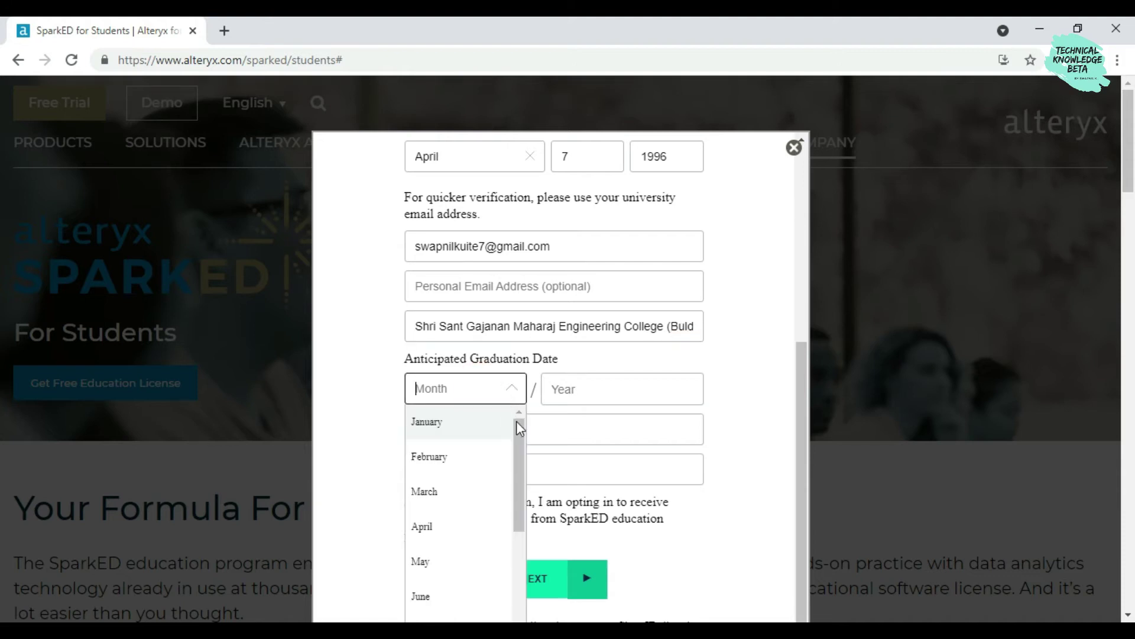
pyautogui.click(382, 396)
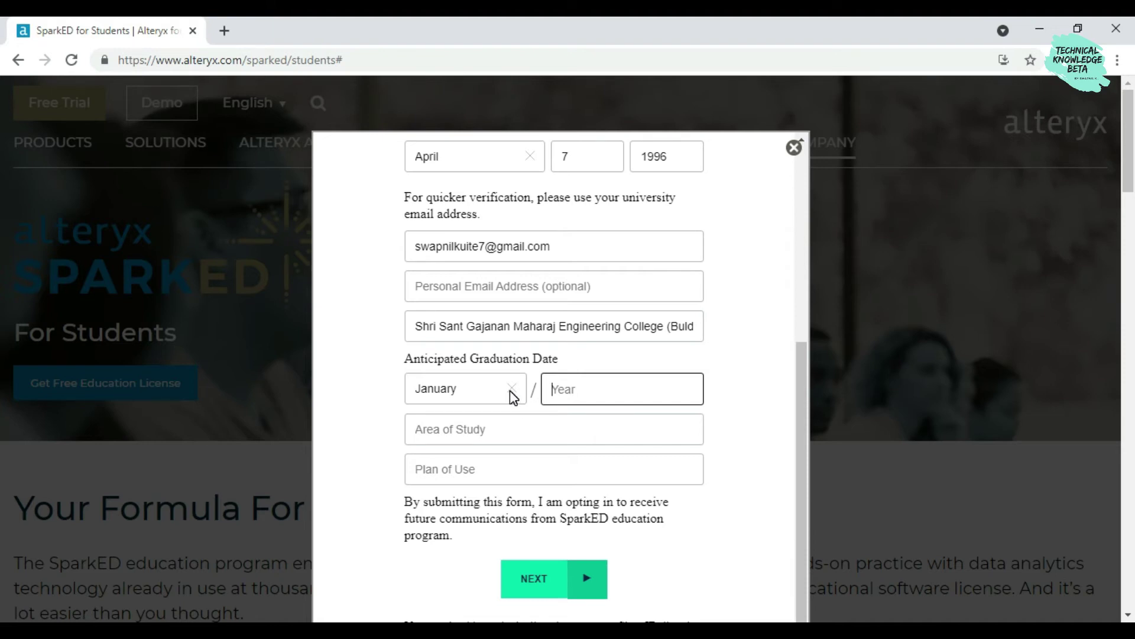
pyautogui.click(511, 392)
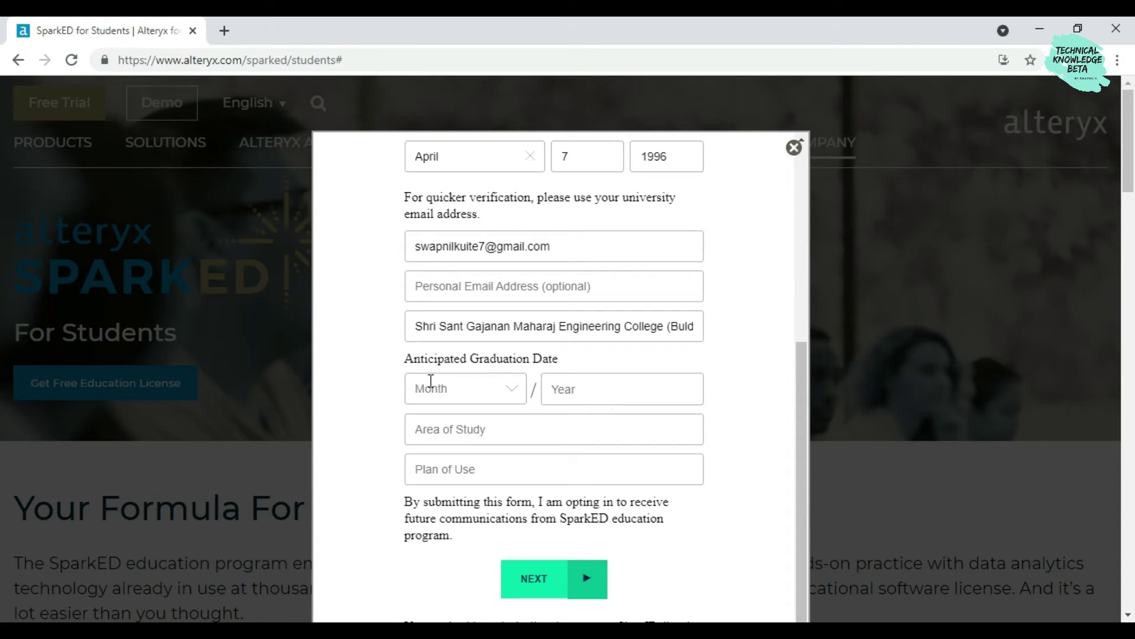
pyautogui.moveTo(408, 362); pyautogui.dragTo(553, 365)
pyautogui.click(559, 360)
pyautogui.press('Return')
pyautogui.click(406, 362)
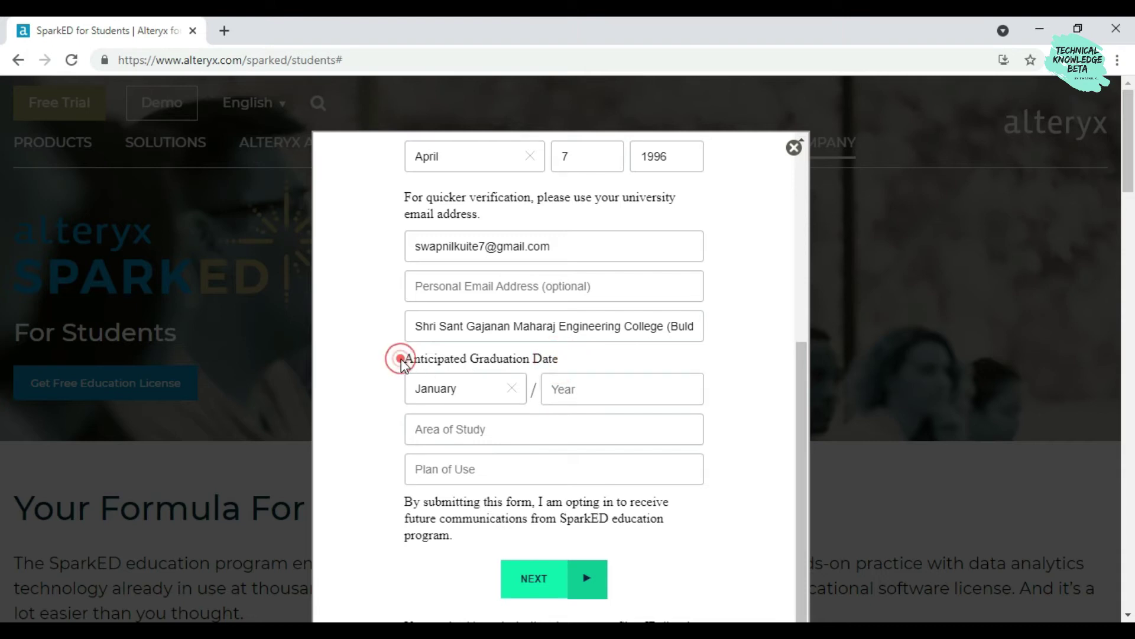
pyautogui.click(406, 359)
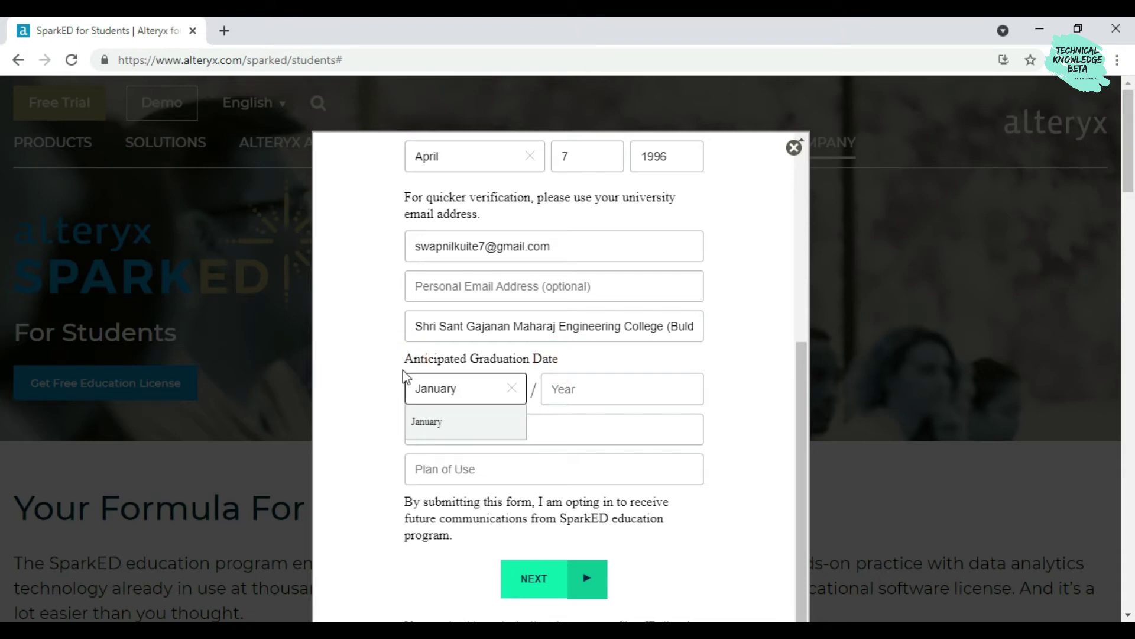
pyautogui.click(383, 384)
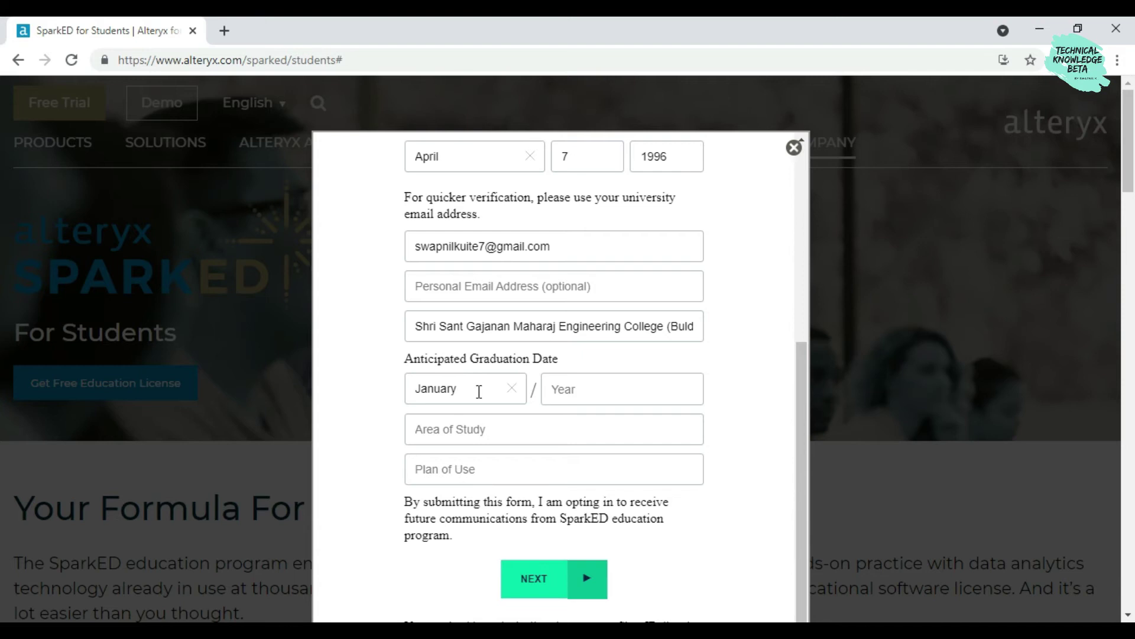
pyautogui.click(512, 388)
pyautogui.click(509, 388)
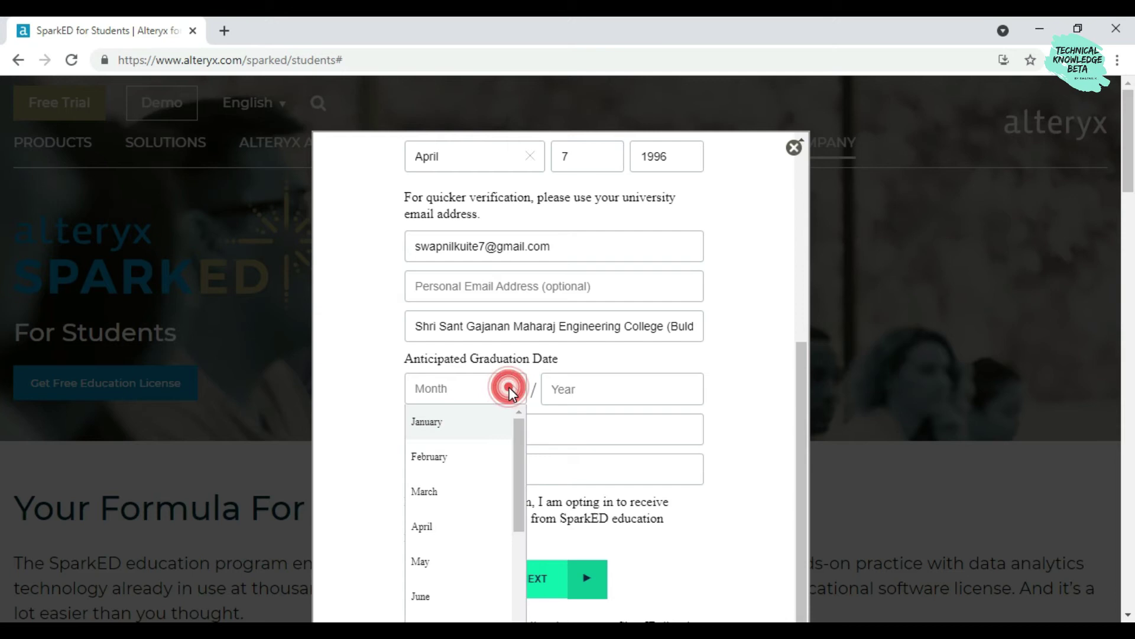
pyautogui.scroll(-1, 452, 556)
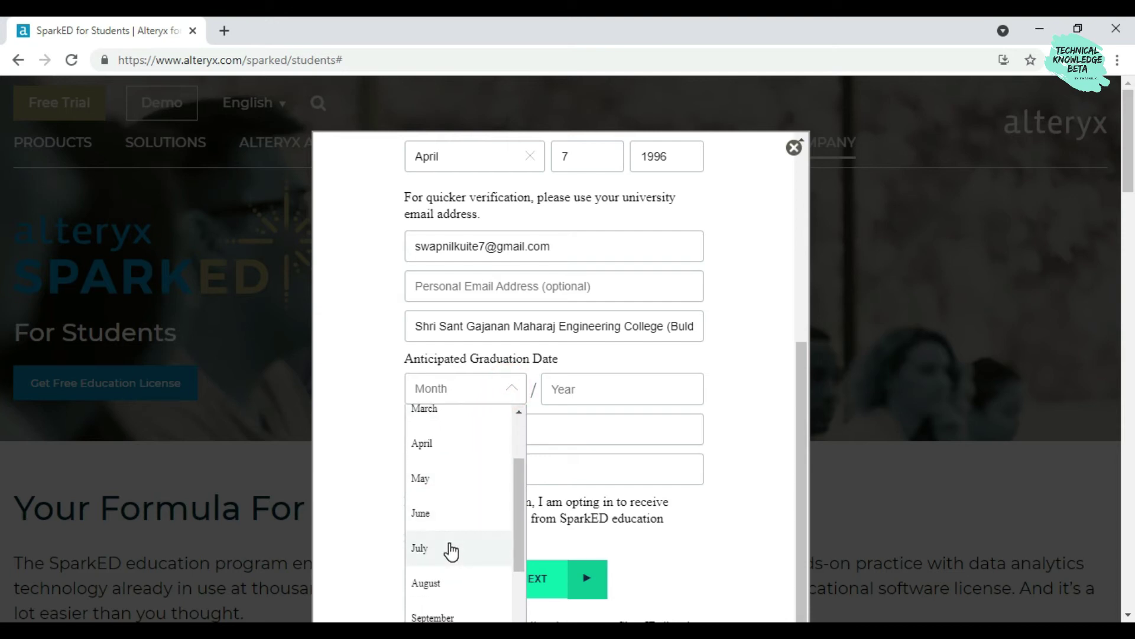
pyautogui.click(449, 546)
# Enter graduation year 2022, area of study Data Engineering, plan of use 'for study', and submit
pyautogui.click(604, 390)
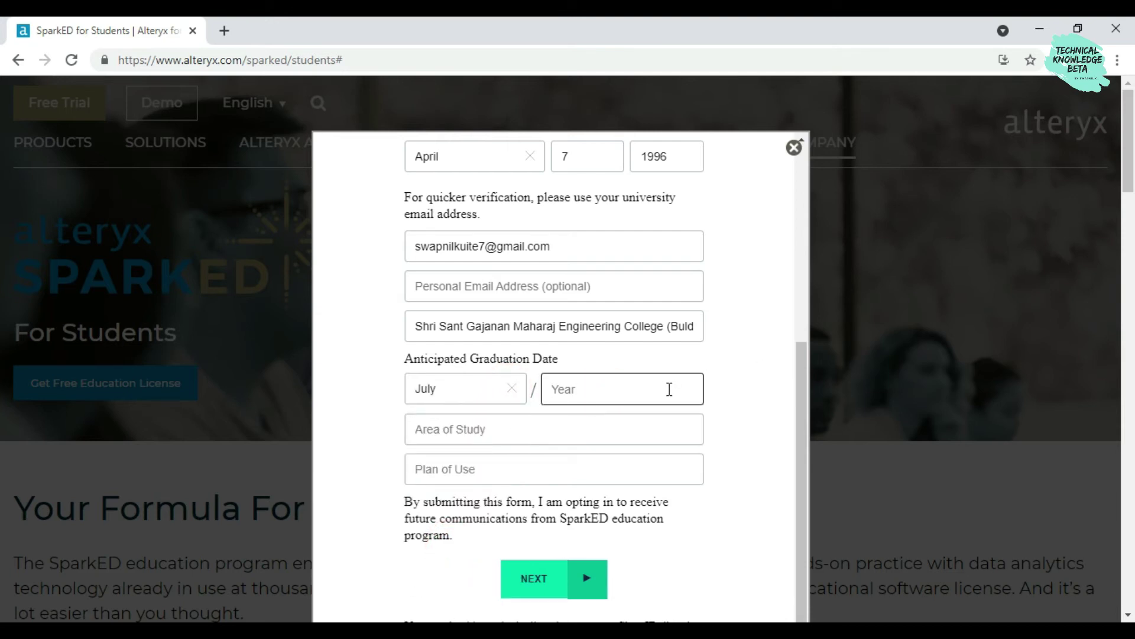
pyautogui.write('2022')
pyautogui.click(503, 436)
pyautogui.write('Data')
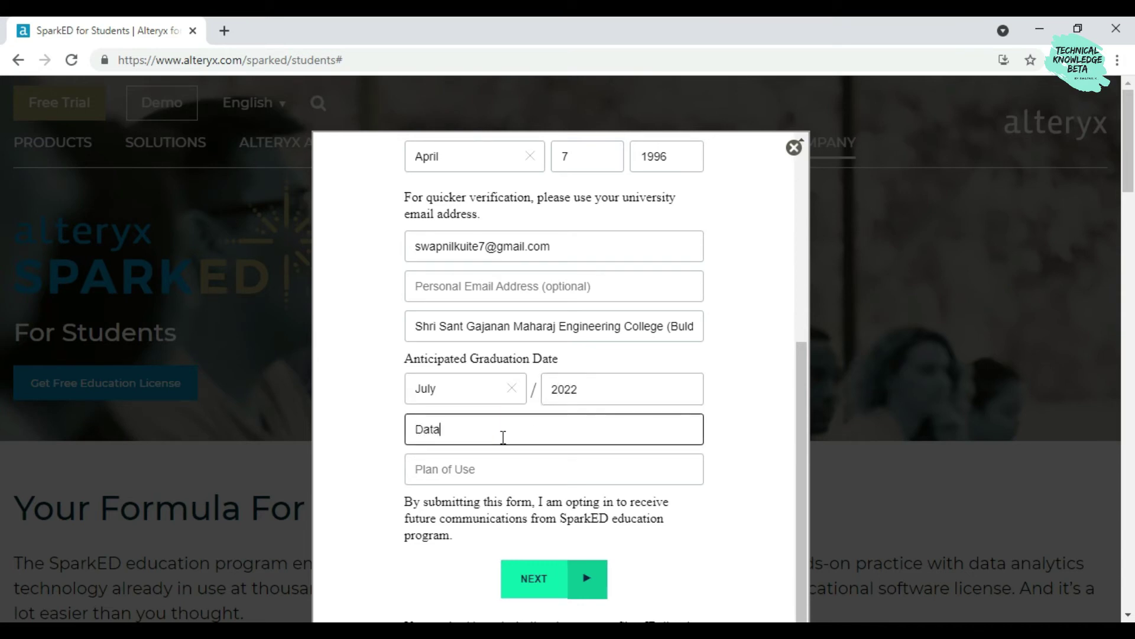
pyautogui.write(' Engineering')
pyautogui.click(478, 463)
pyautogui.write('for ')
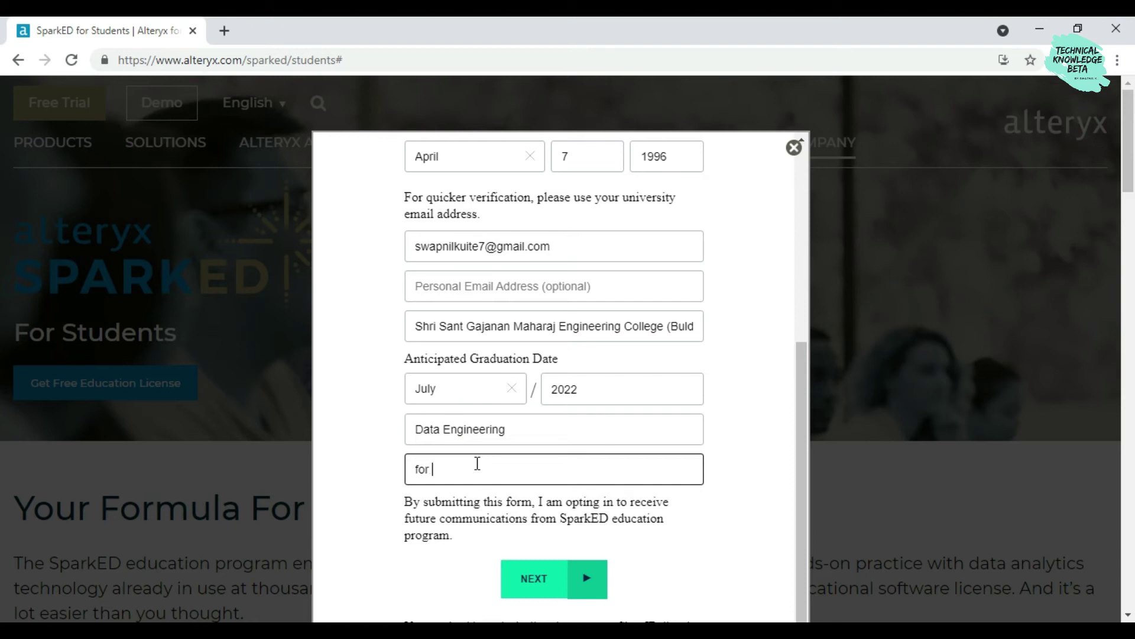
pyautogui.write('studey')
pyautogui.scroll(-1, 556, 520)
pyautogui.click(588, 555)
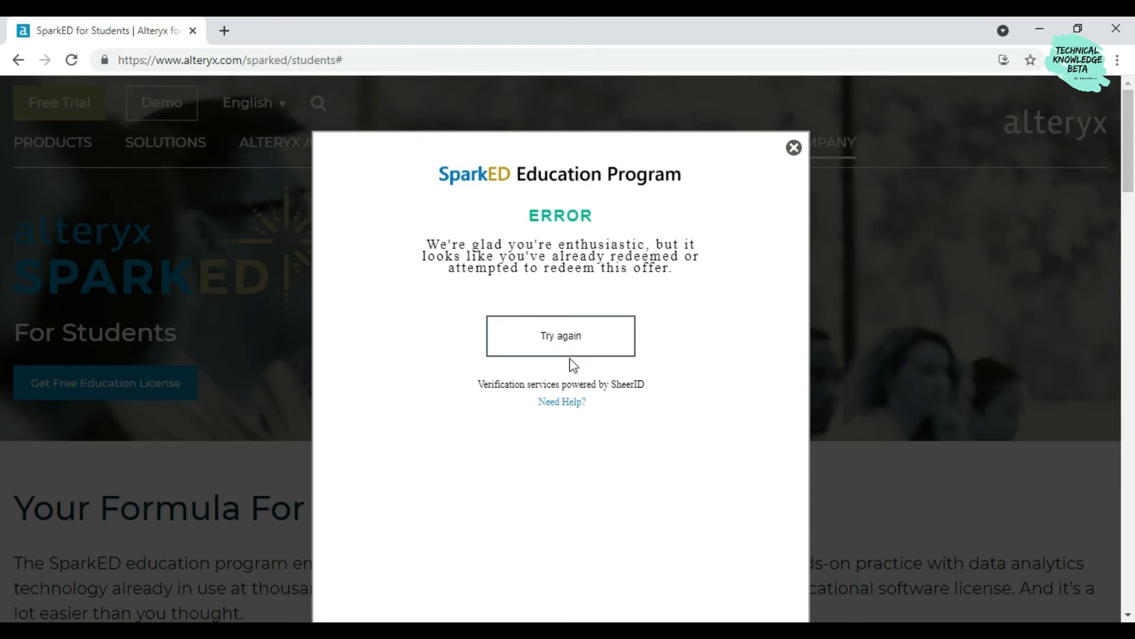
# Dismiss the offer-already-redeemed error by retrying the verification
pyautogui.scroll(-2, 577, 373)
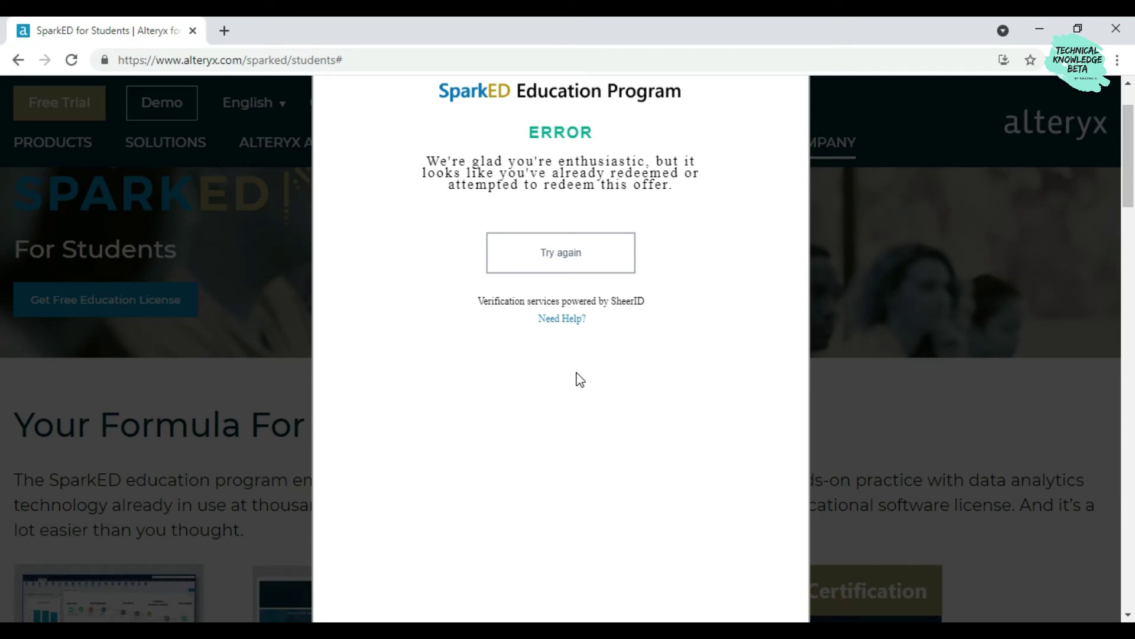
pyautogui.click(535, 265)
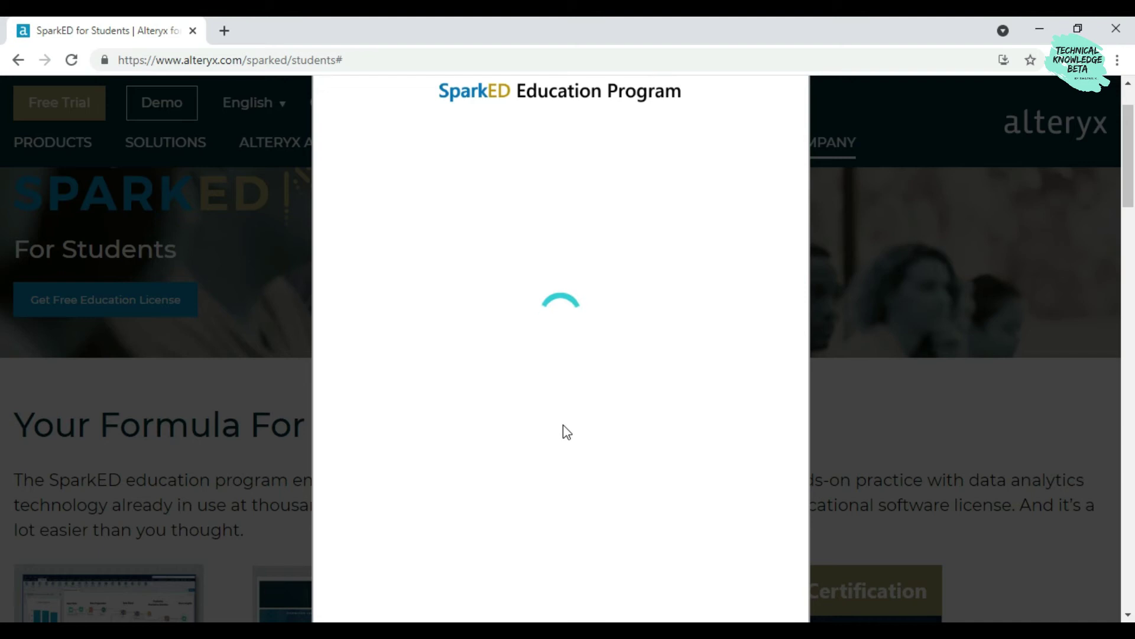
# Replace the legal last name with a corrected one
pyautogui.scroll(-5, 559, 426)
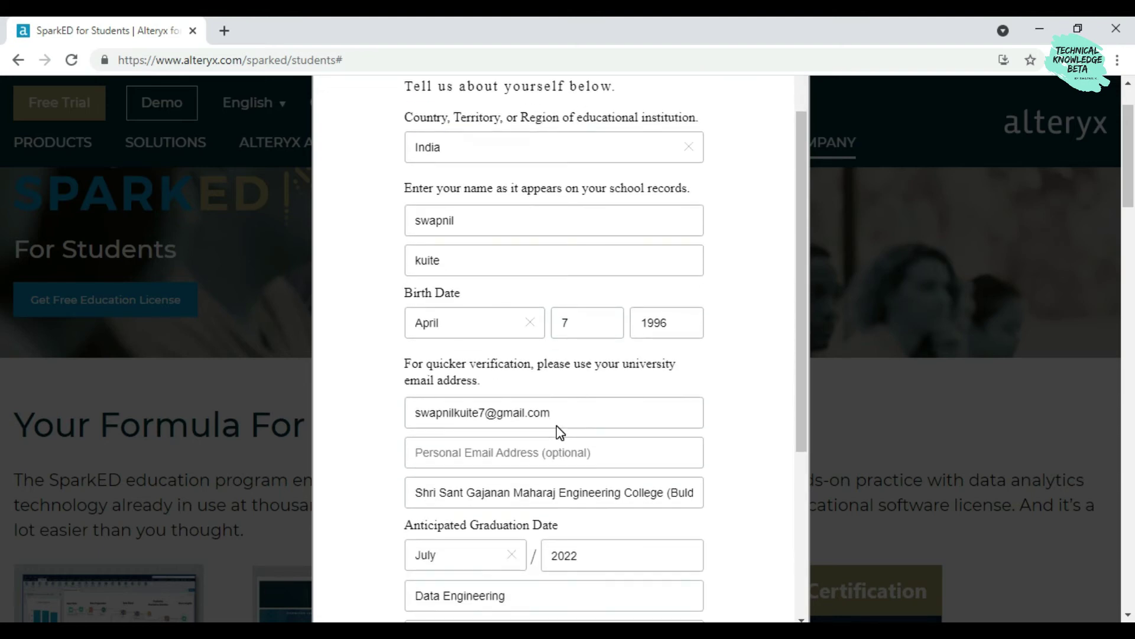
pyautogui.scroll(5, 524, 408)
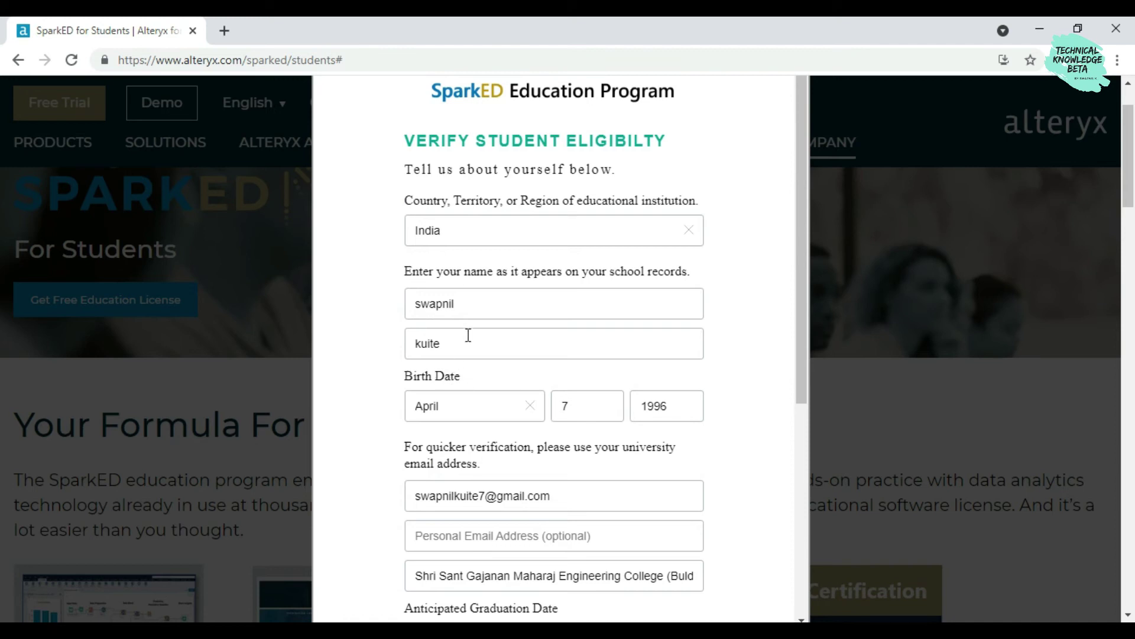
pyautogui.click(458, 348)
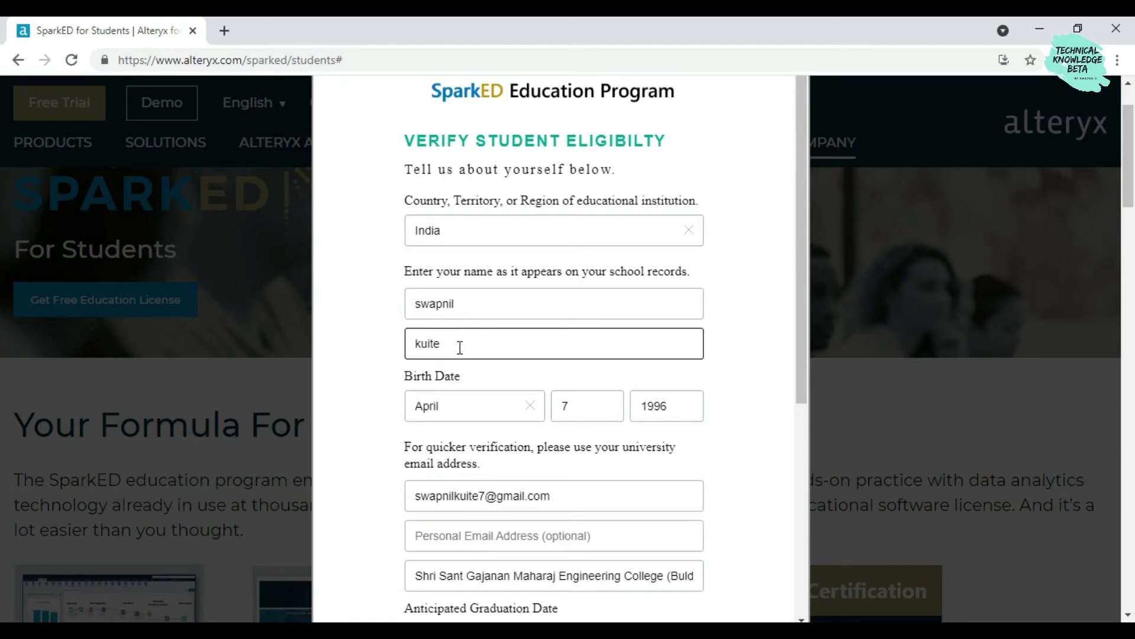
pyautogui.press('BackSpace')
pyautogui.press('BackSpace')
pyautogui.press('BackSpace')
pyautogui.write('sar')
# Change the digits before the @ in the university email and resubmit the form
pyautogui.scroll(-5, 458, 343)
pyautogui.scroll(3, 526, 450)
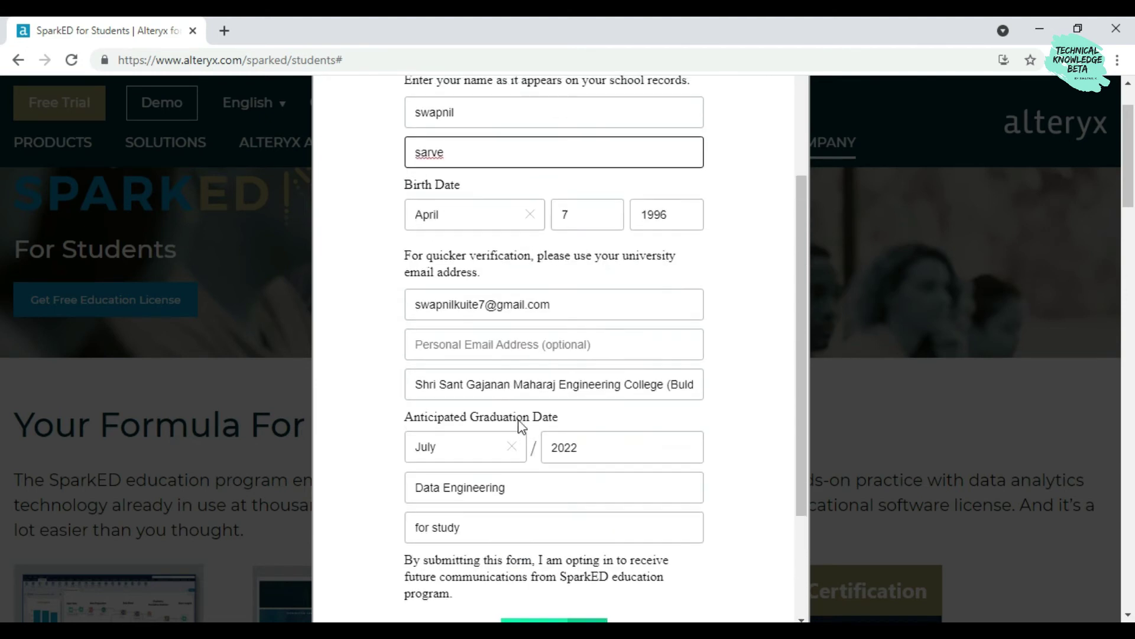
pyautogui.click(486, 304)
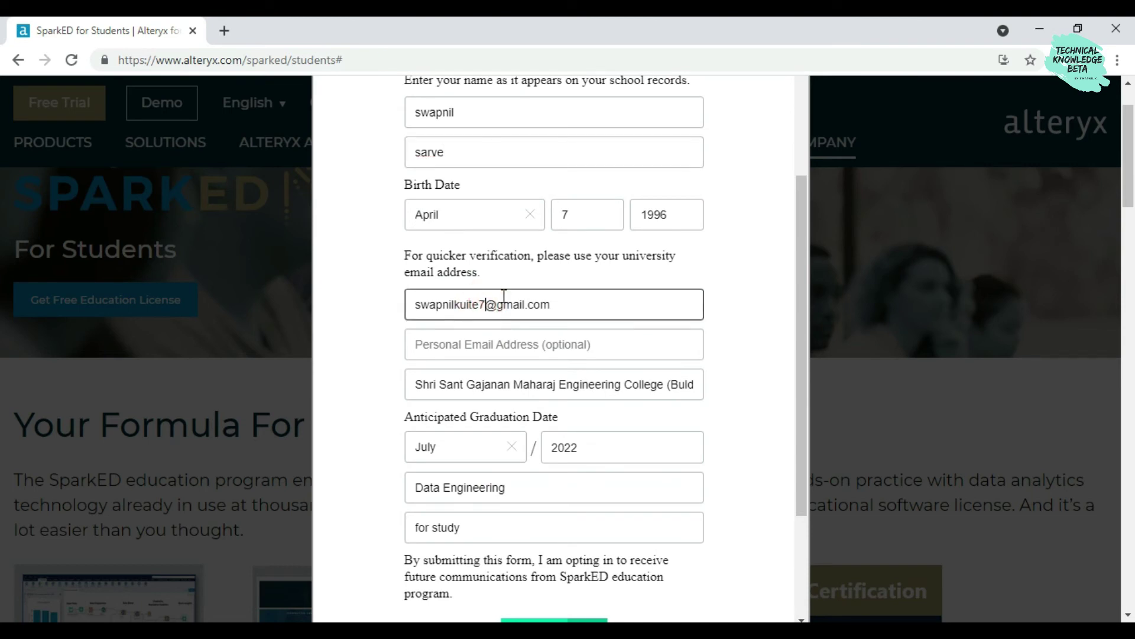
pyautogui.press('BackSpace')
pyautogui.write('477')
pyautogui.scroll(-3, 504, 294)
pyautogui.click(527, 481)
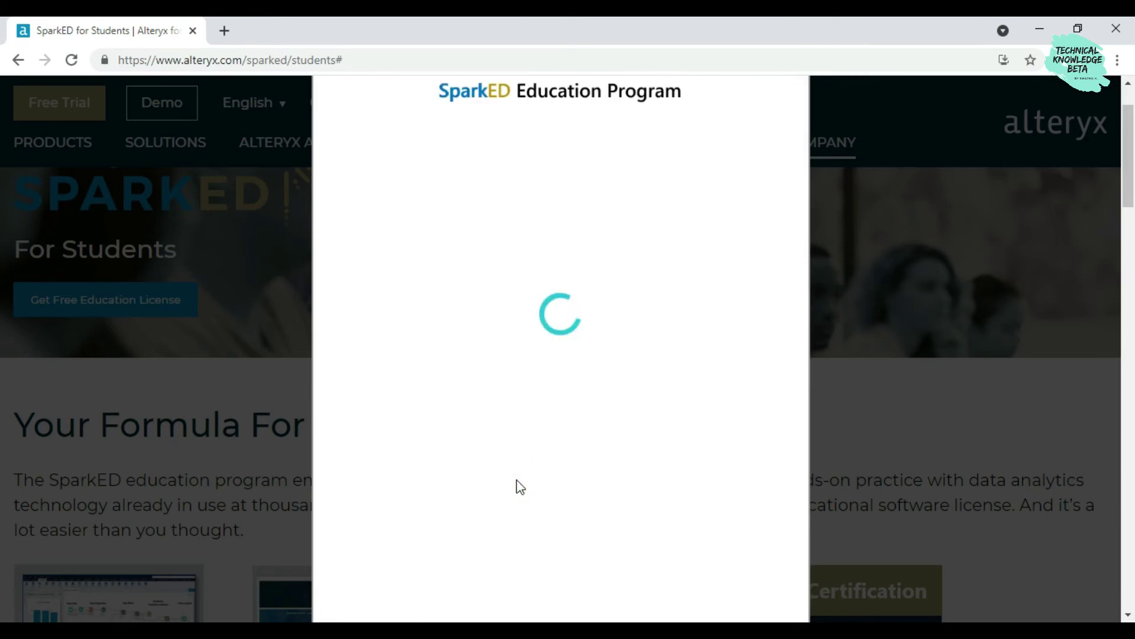